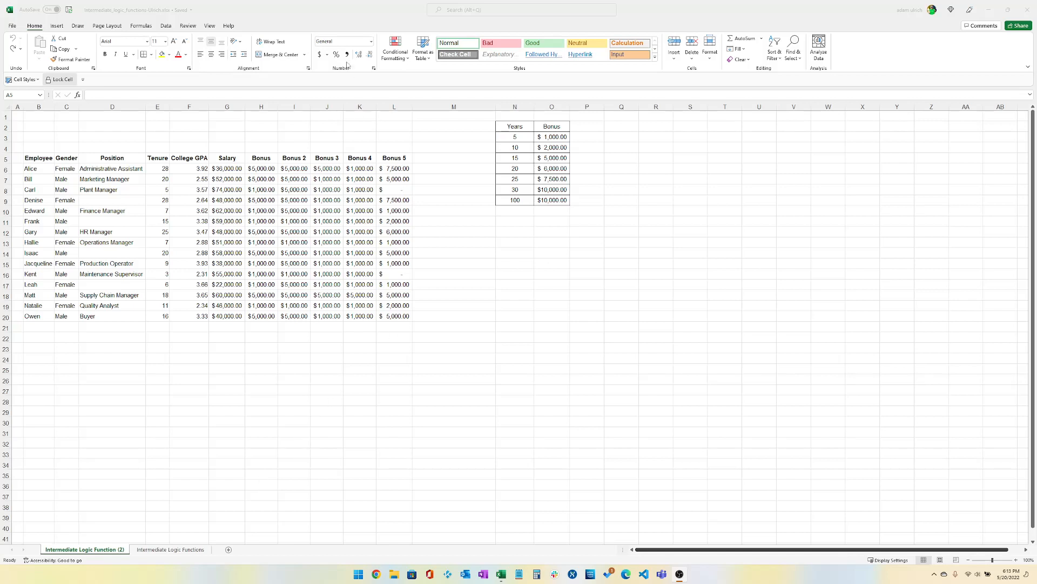
Examine the nested IF formula in Bonus 5 cell L6
click(387, 170)
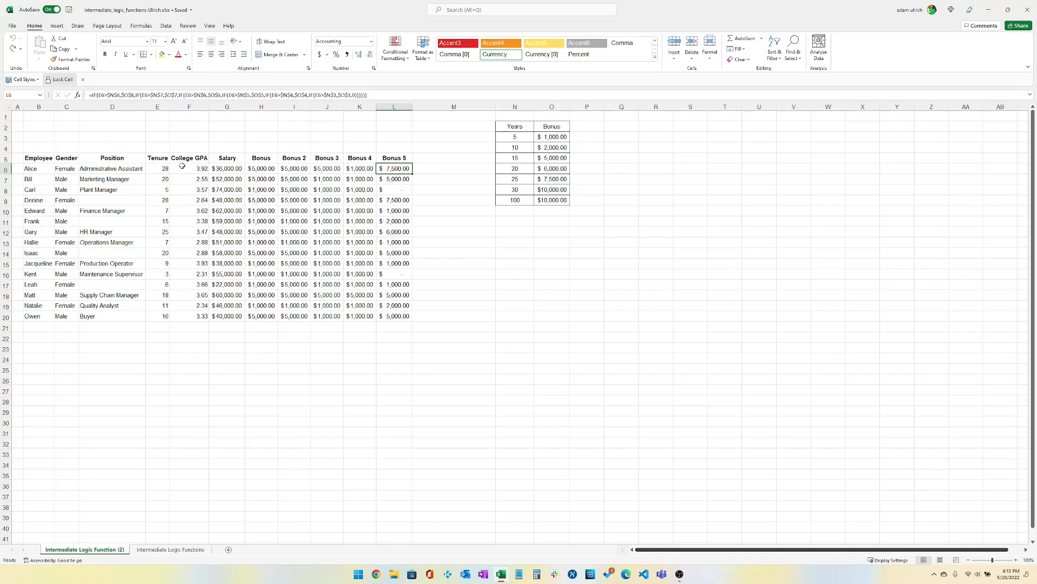
drag(167, 94, 396, 90)
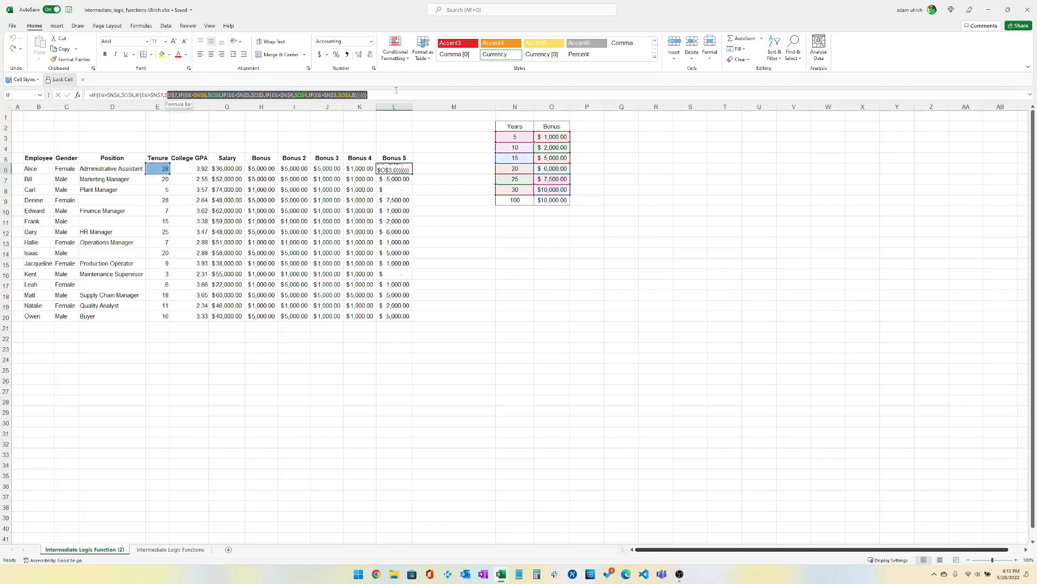
drag(313, 95, 123, 94)
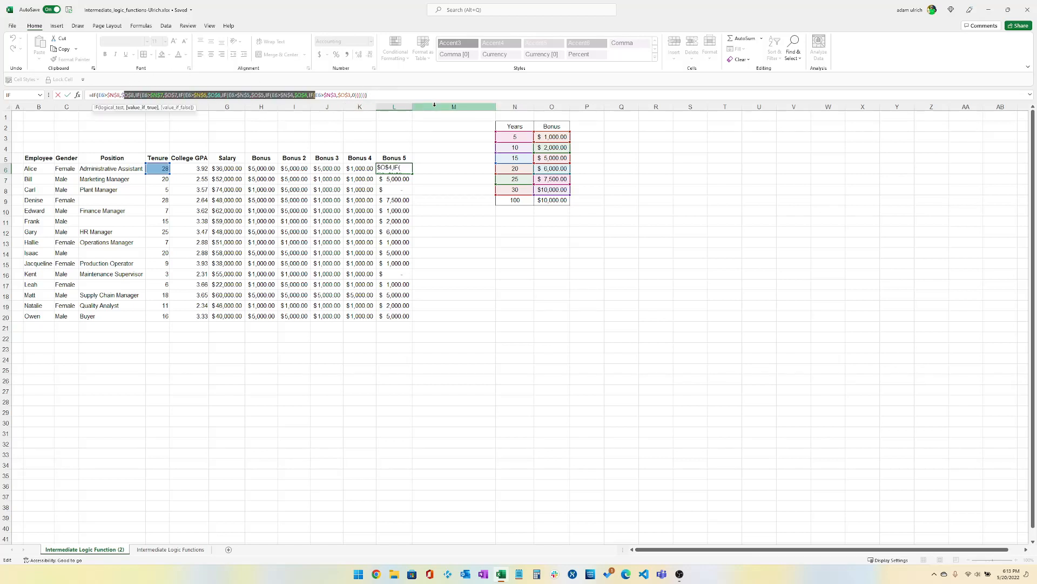
click(432, 137)
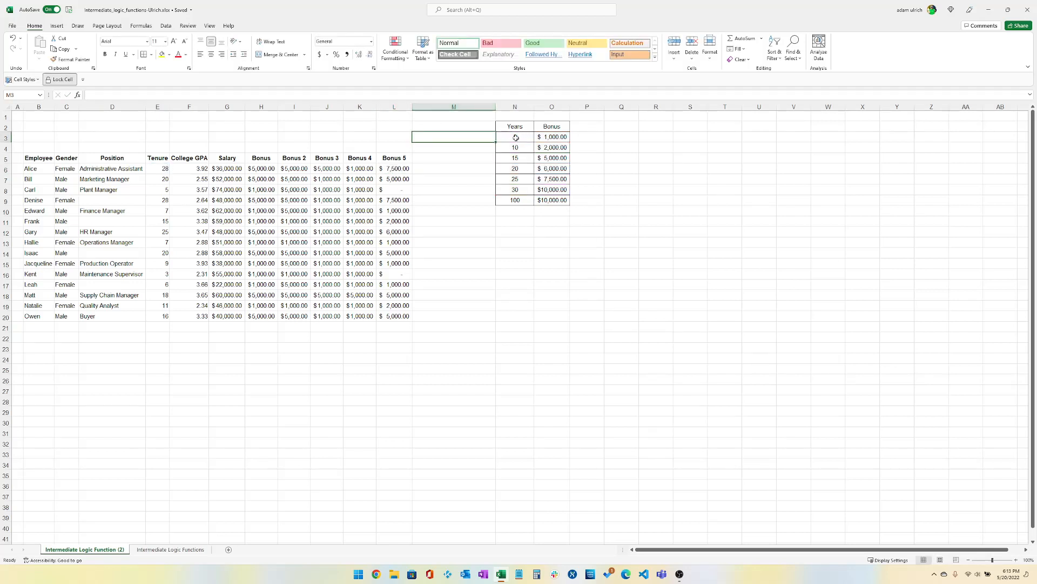
Move the Years/Bonus values in N3:O9 down one row and enter 0 years with a 0 bonus in row 3
drag(516, 138, 557, 200)
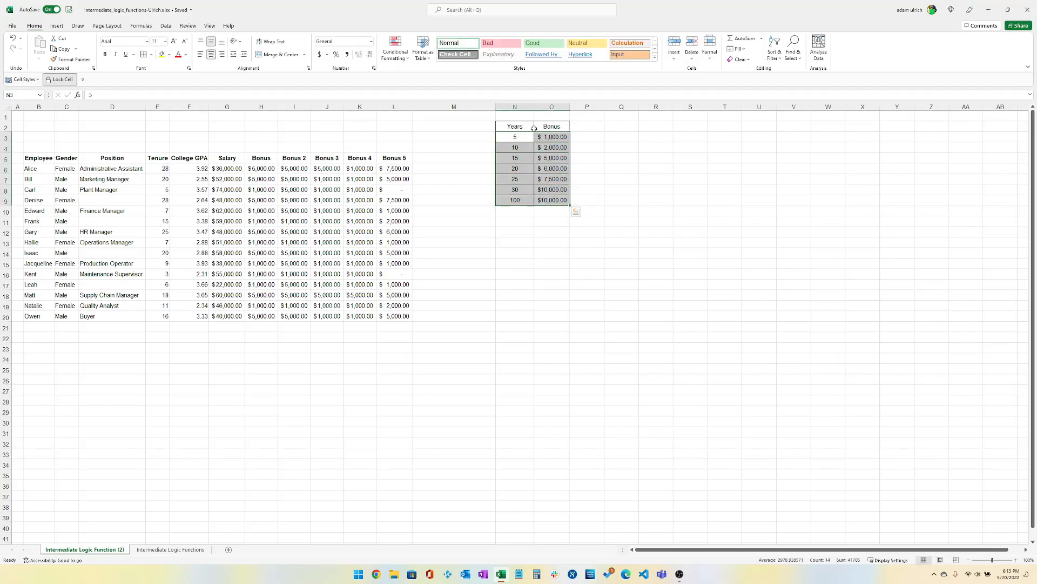
drag(534, 134, 528, 152)
key(Up)
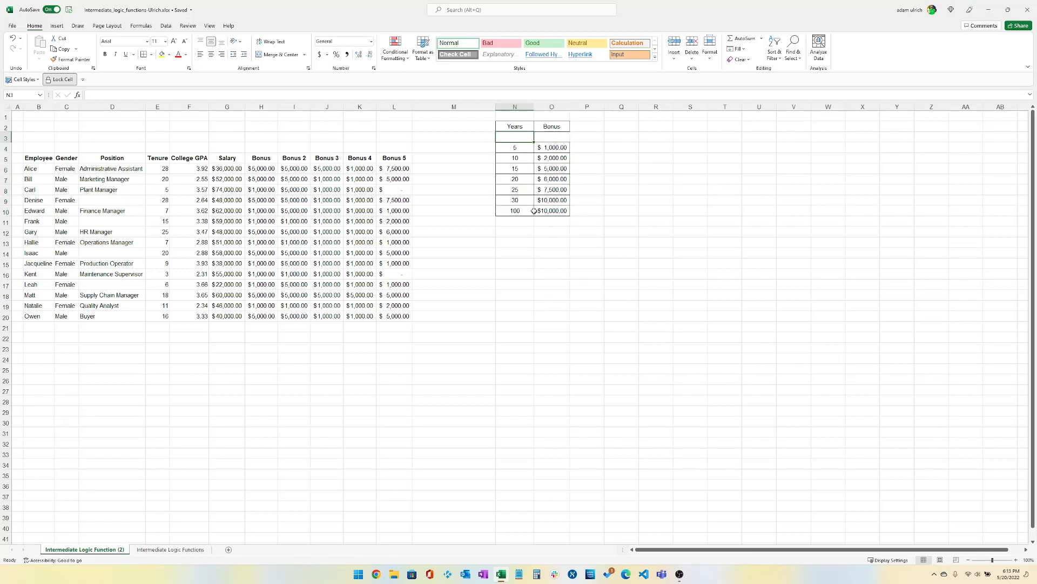
text(0)
key(Tab)
text(0)
key(Return)
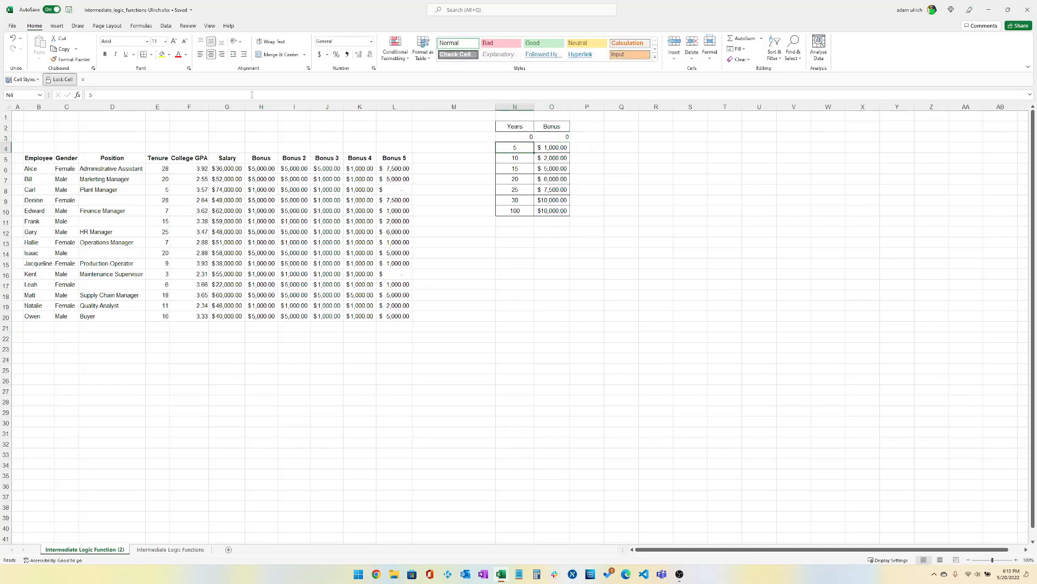
Copy the formatting of N4:O4 onto the new tier row N3:O3
shift+click(549, 151)
click(69, 60)
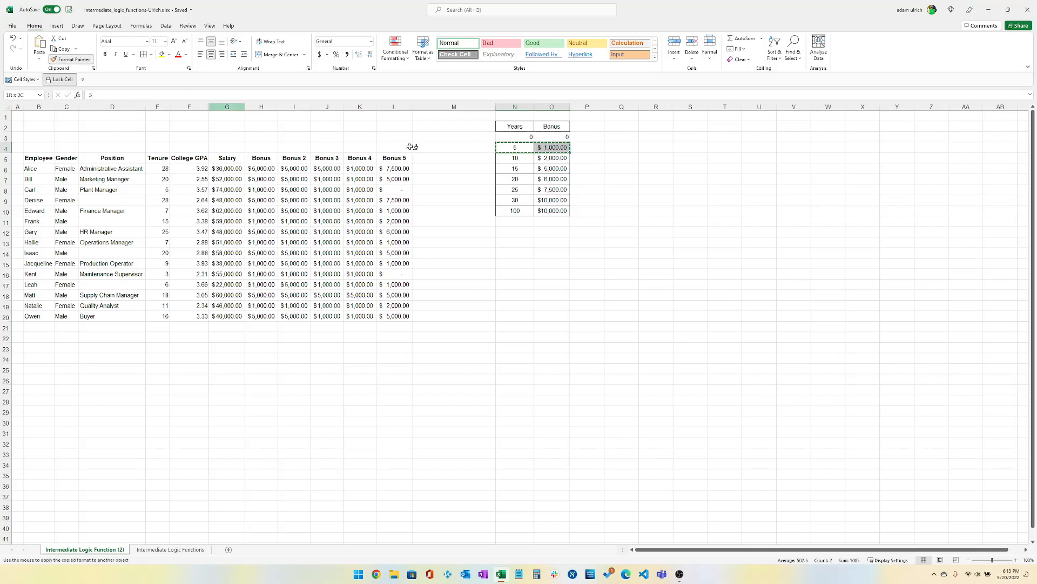
drag(505, 137, 541, 137)
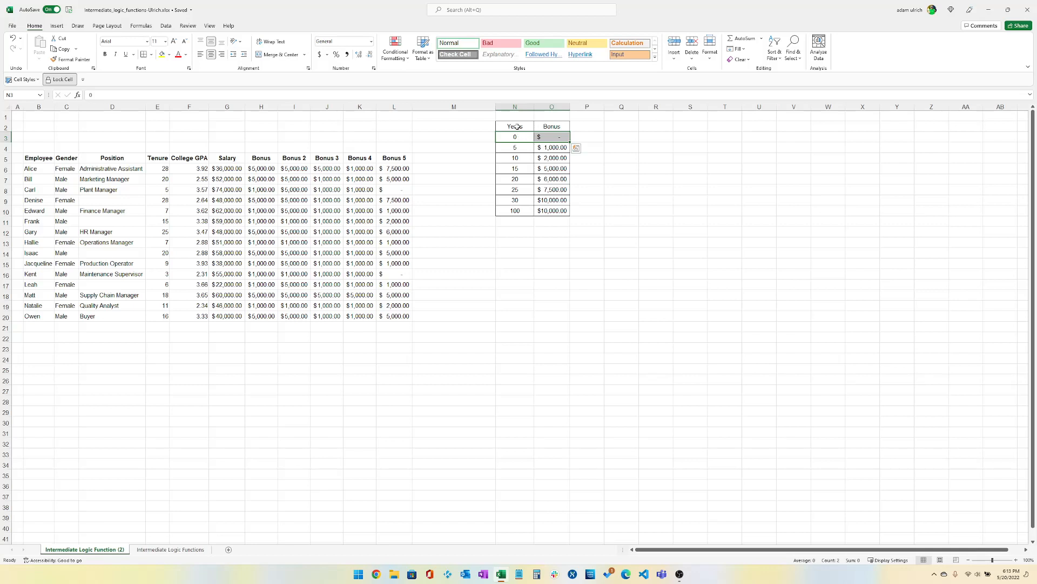
Insert nine columns at M:U between the employee data and the Years/Bonus table
drag(459, 107, 754, 119)
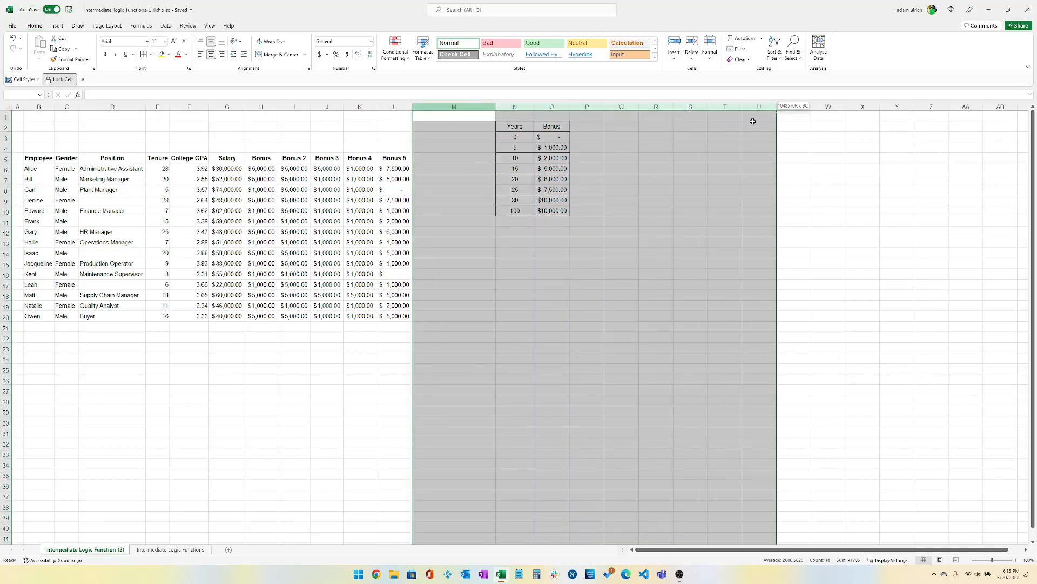
right_click(759, 112)
click(779, 176)
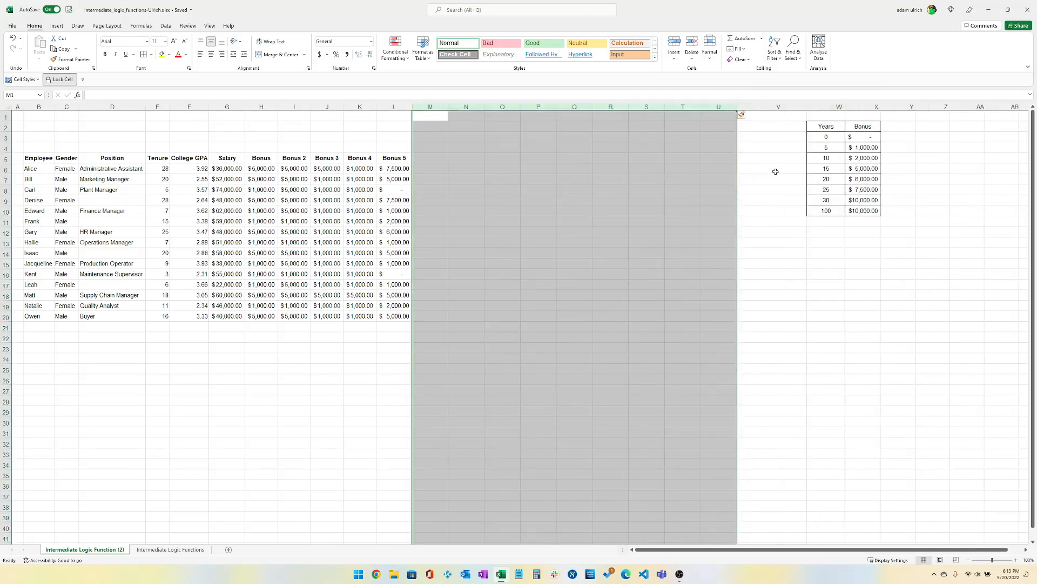
Copy the Years/Bonus table W2:X10 and paste it transposed at M1
drag(839, 127, 866, 209)
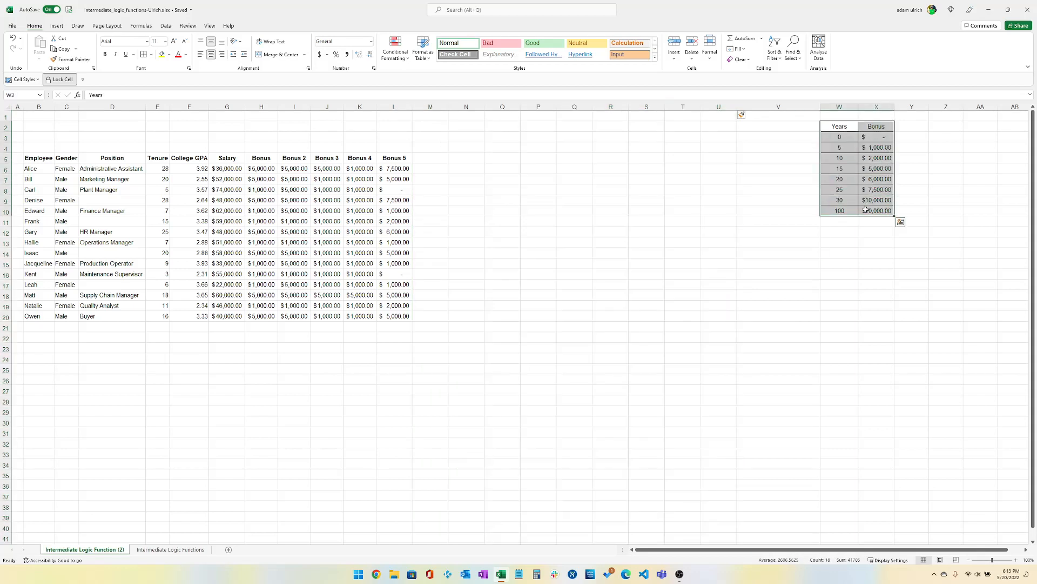
key(ctrl+c)
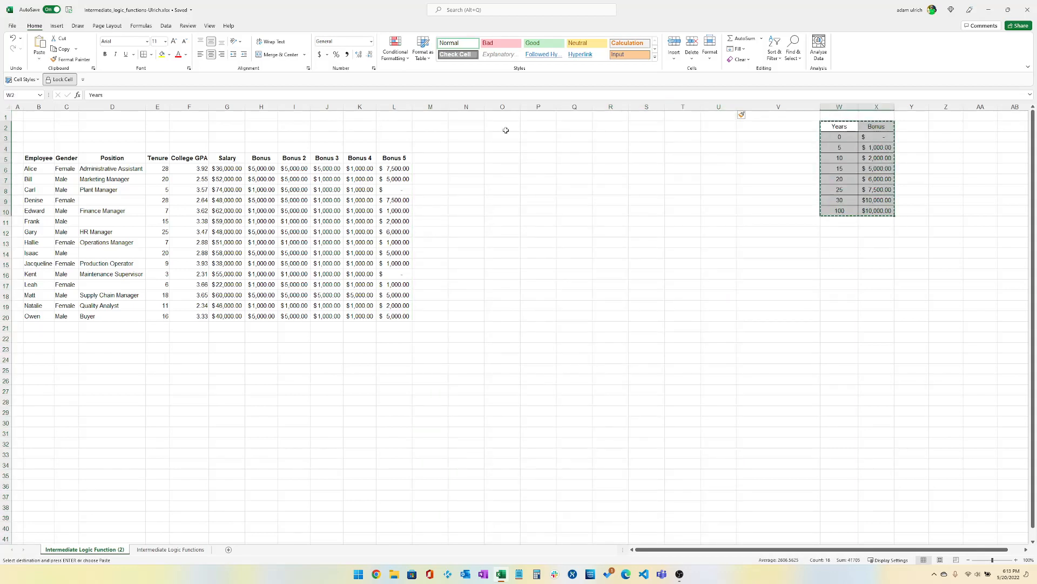
click(429, 115)
click(39, 58)
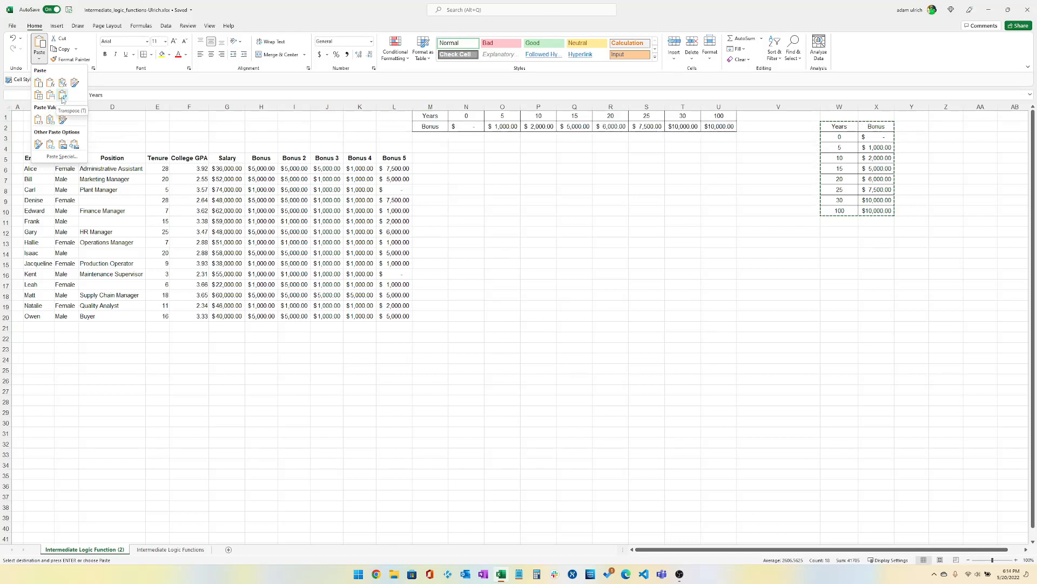
click(63, 95)
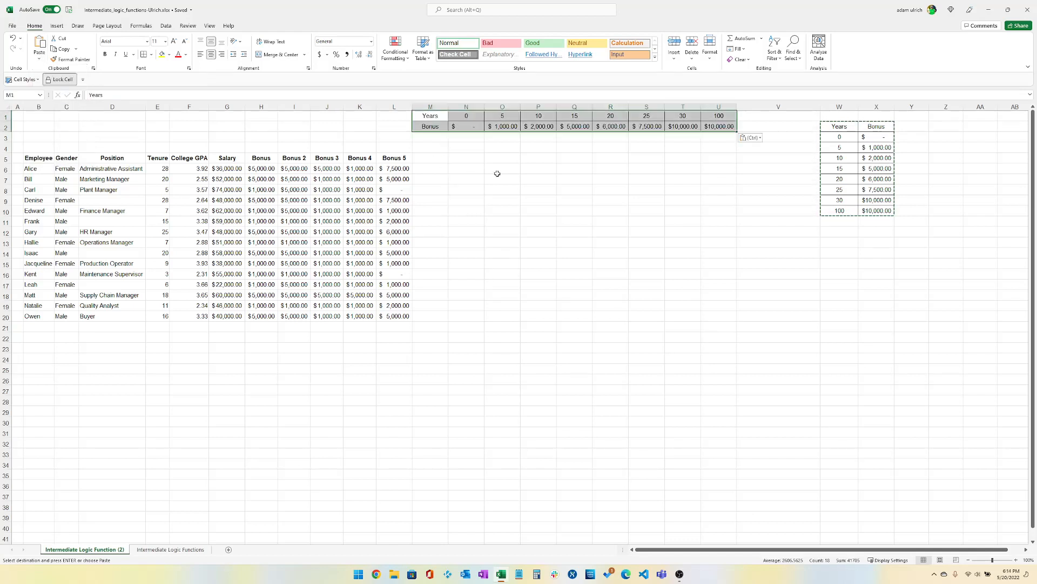
Enter =N$1 in N6 to reference the first years value with the row locked
click(465, 169)
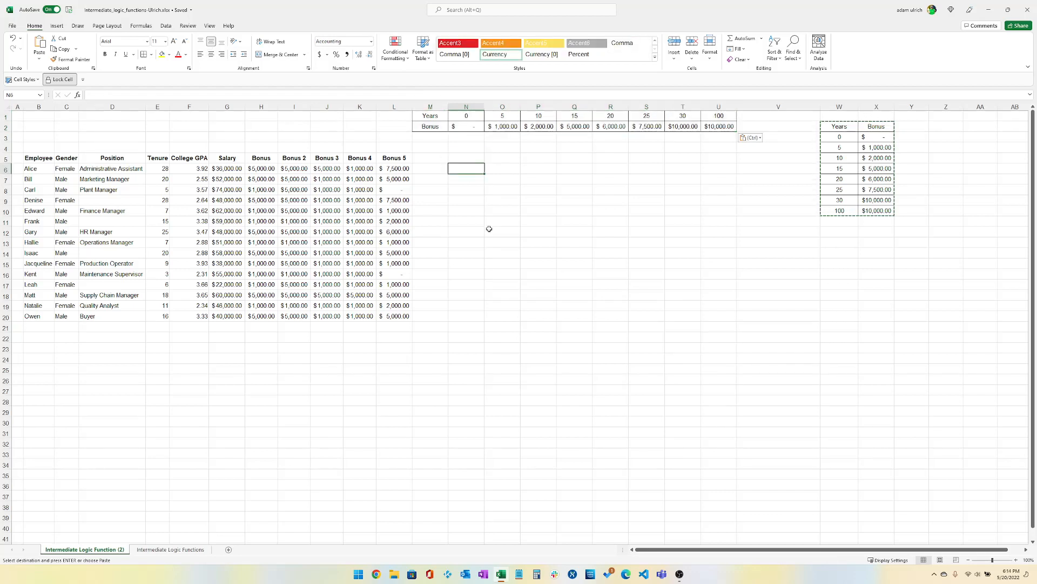
text(=)
key(Up)
key(Up)
key(Up)
key(Up)
key(Up)
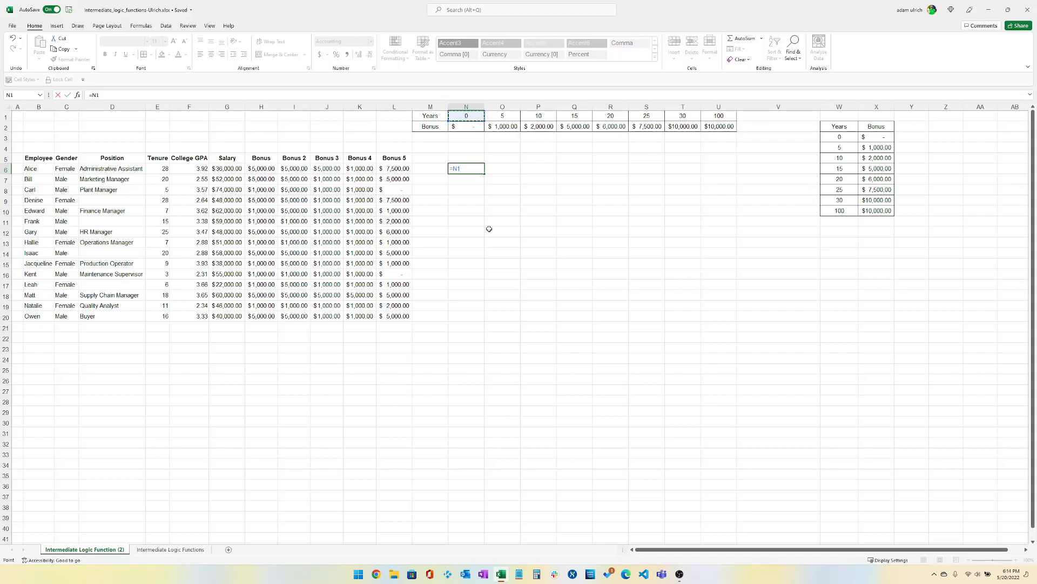
key(F4)
key(F4)
key(Return)
key(Up)
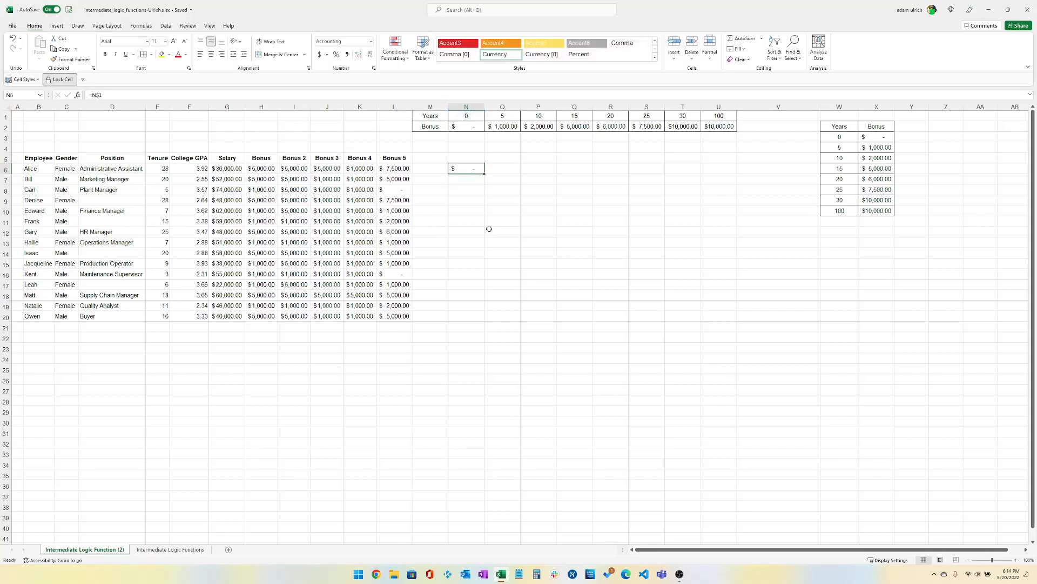
double_click(477, 171)
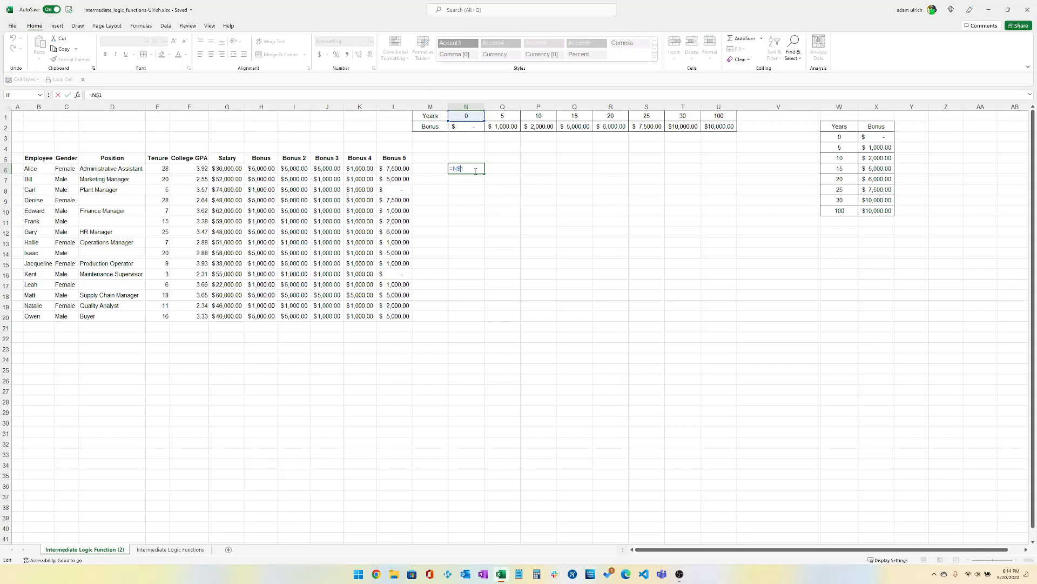
key(Return)
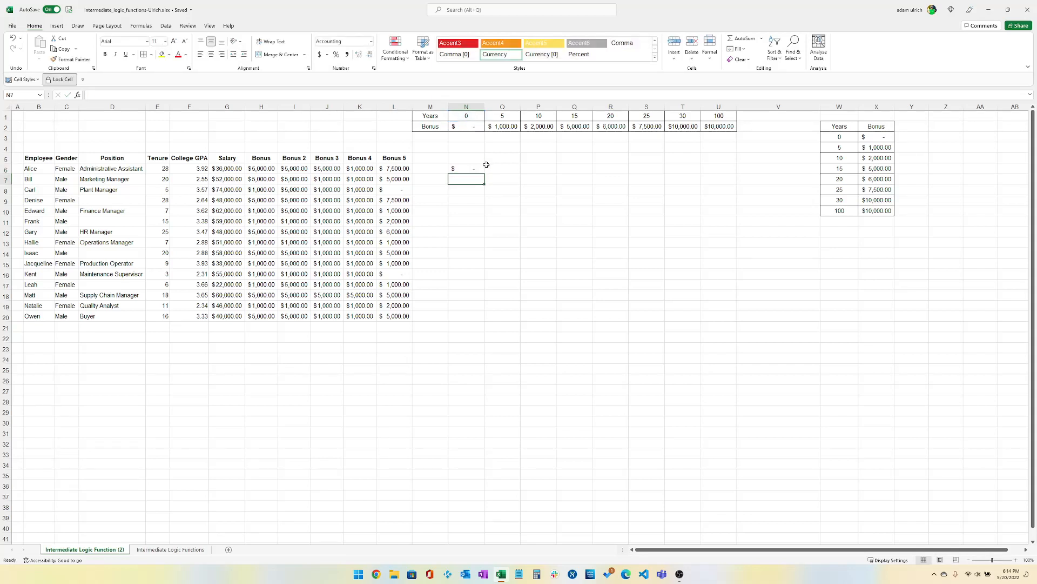
Start an IF formula in O6 with the logical test $E6 > O$1, comparing tenure with the tier's years
click(479, 170)
click(493, 169)
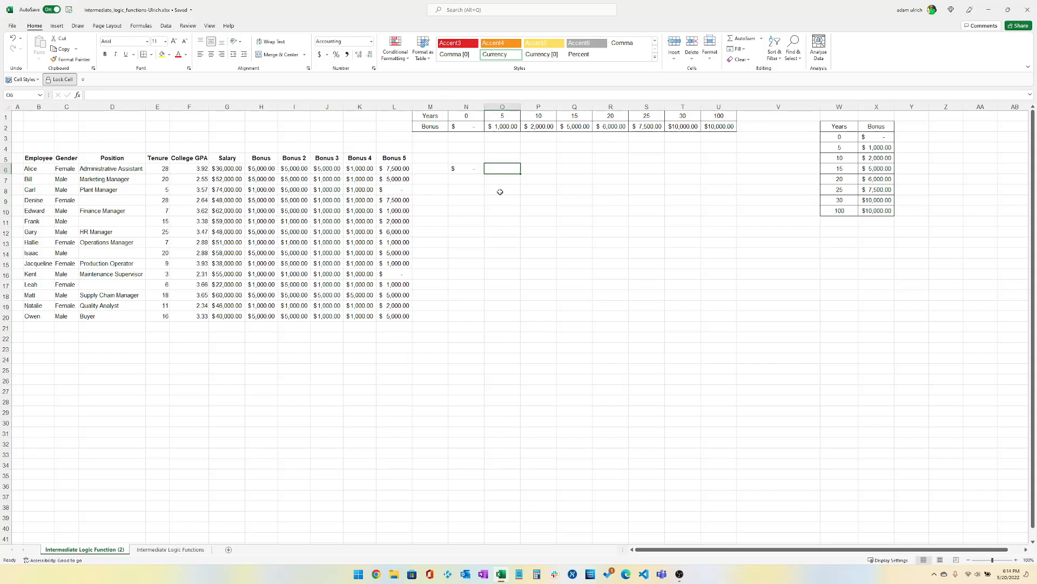
text(=)
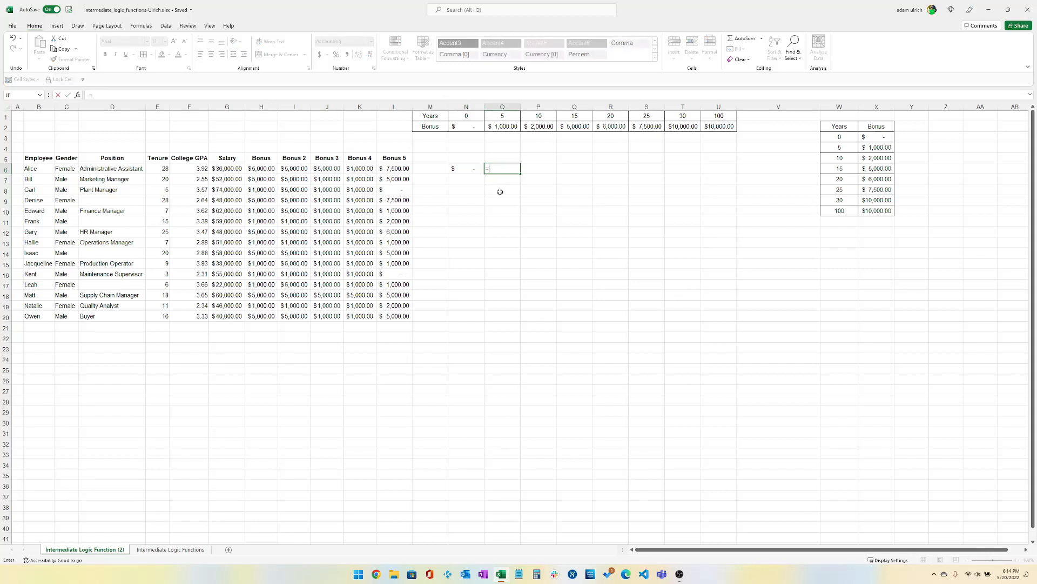
text(if)
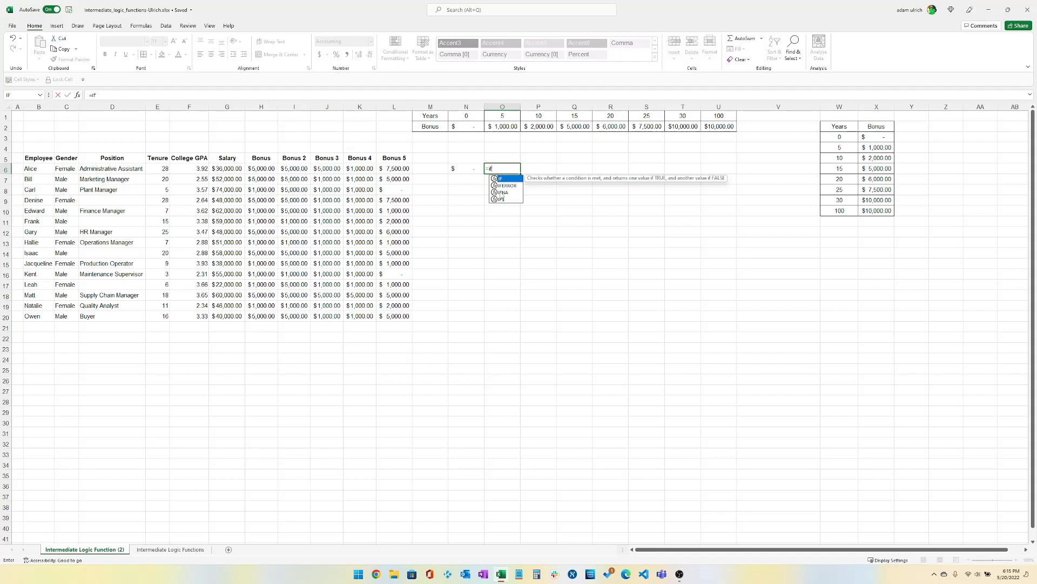
text(()
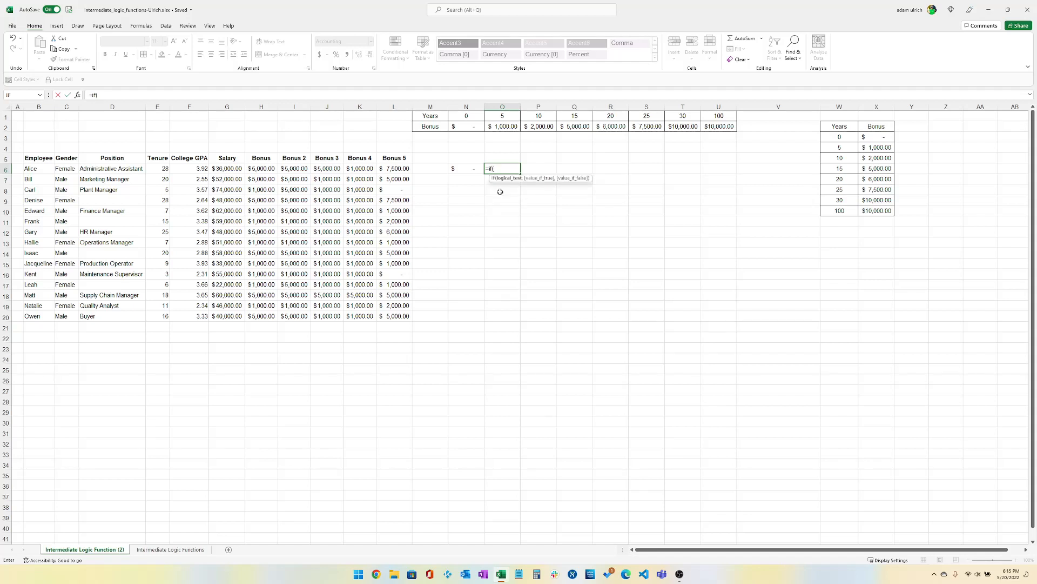
key(Left)
key(Left)
key(Left)
key(Left)
key(Left)
key(Left)
key(Left)
key(Left)
key(Left)
key(Left)
key(F4)
key(F4)
key(F4)
text(>)
key(Up)
key(Up)
key(Up)
key(Up)
key(Up)
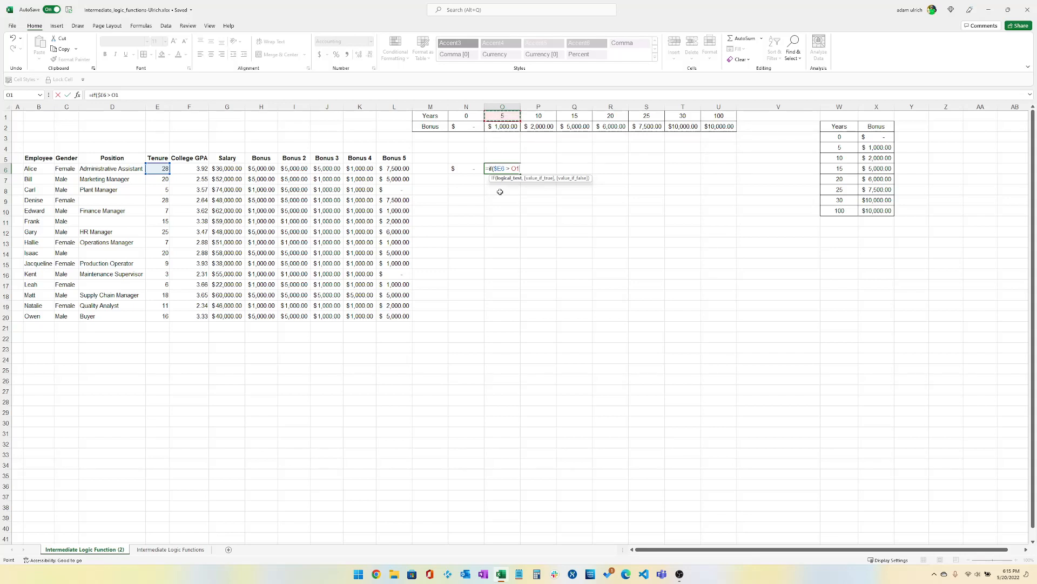
key(F4)
key(F4)
Complete the O6 formula with O$2 as the value if true and N6 as the value if false
text(,)
key(Up)
key(Up)
key(Up)
key(Up)
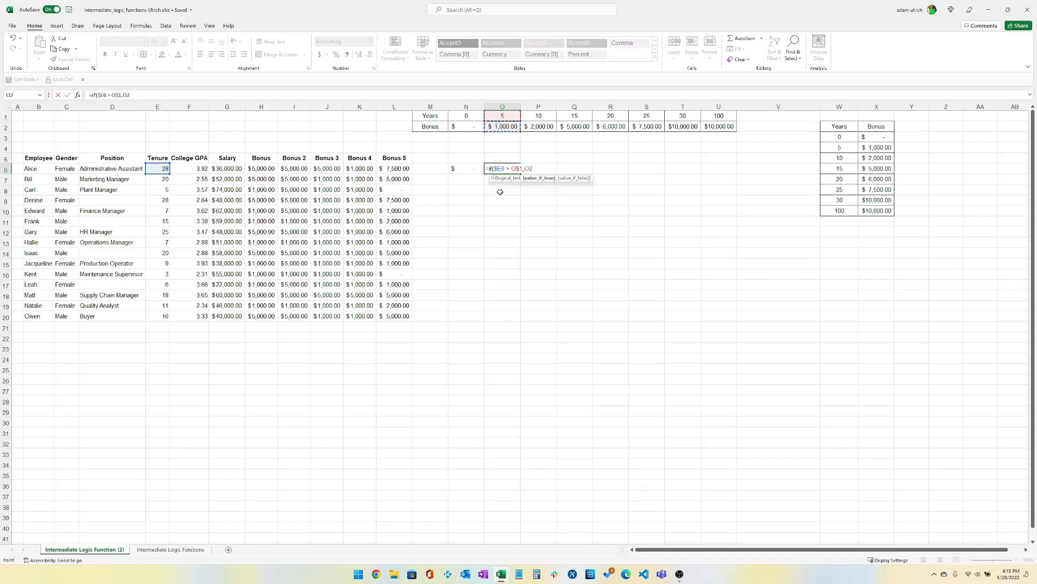
key(F4)
key(F4)
text(,)
key(Left)
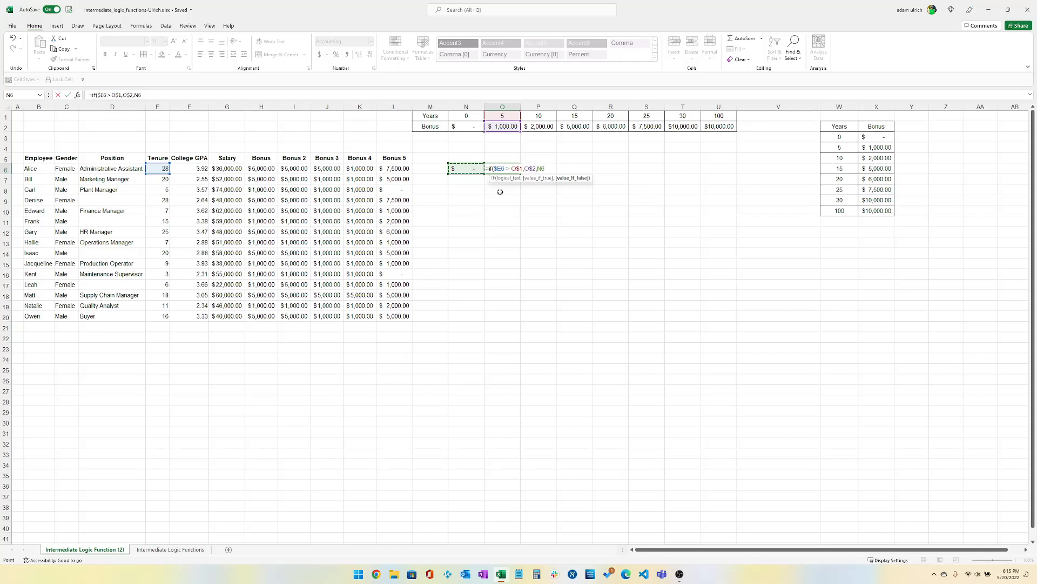
text())
key(ctrl+Return)
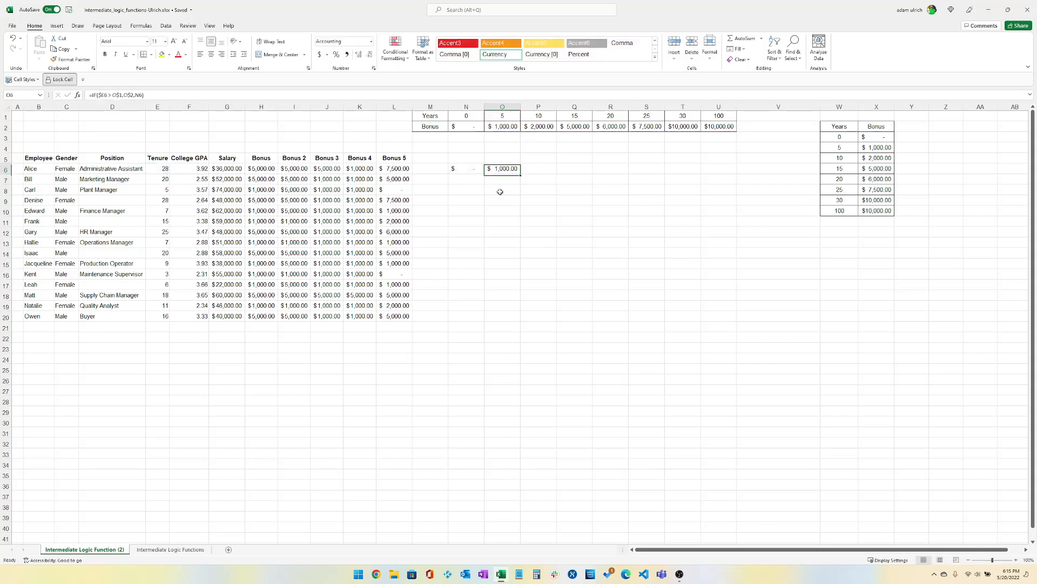
Fill the O6 formula across to U6 and inspect the cell references in the copied formulas
drag(521, 173, 726, 176)
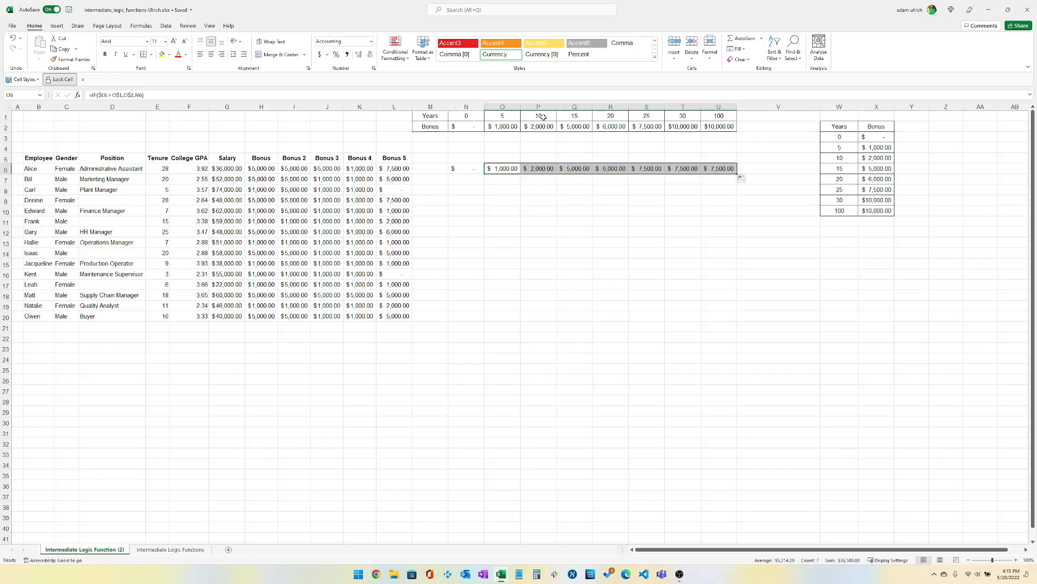
click(533, 170)
click(582, 170)
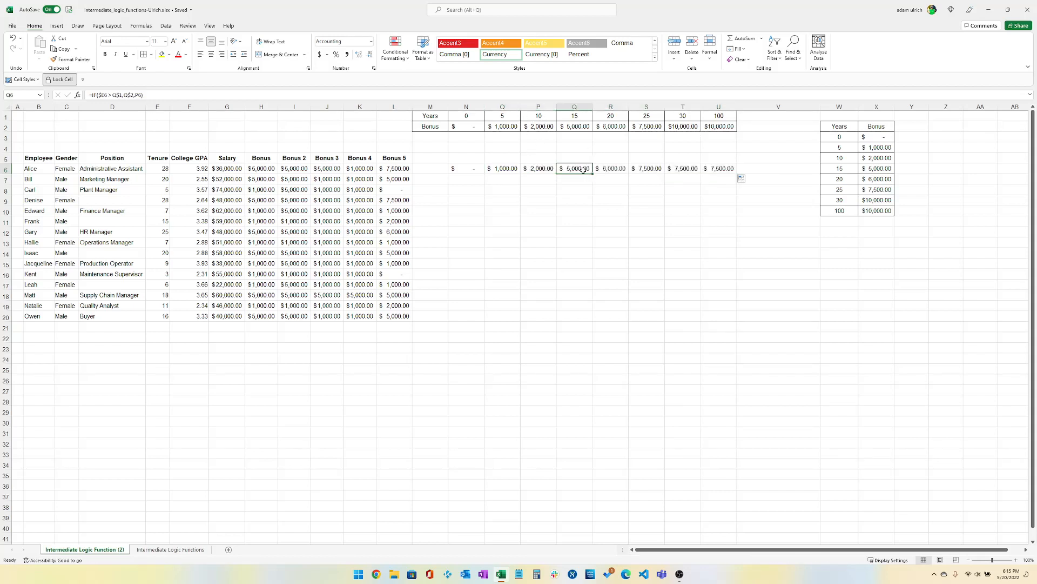
click(616, 170)
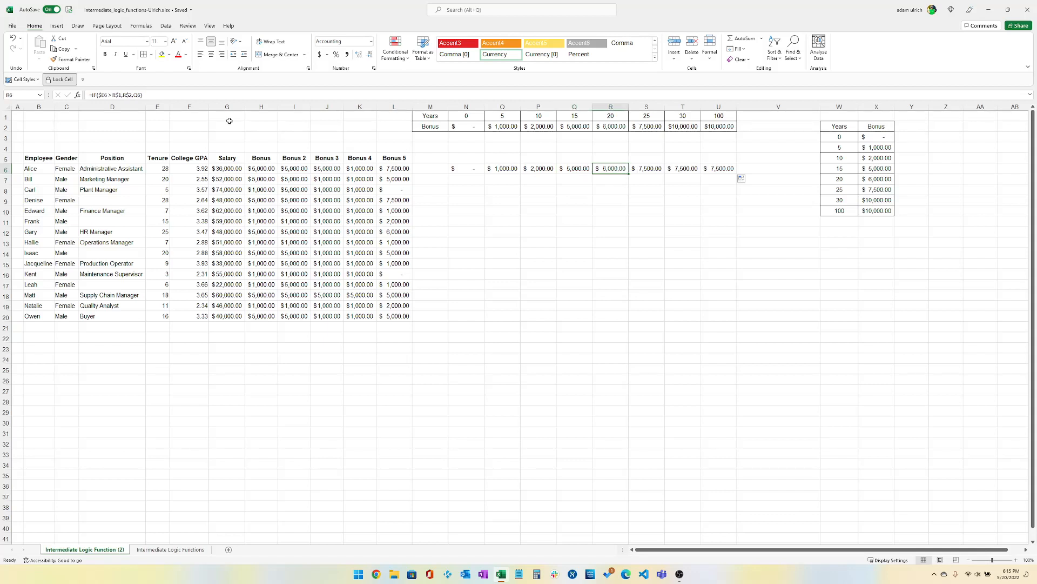
click(160, 95)
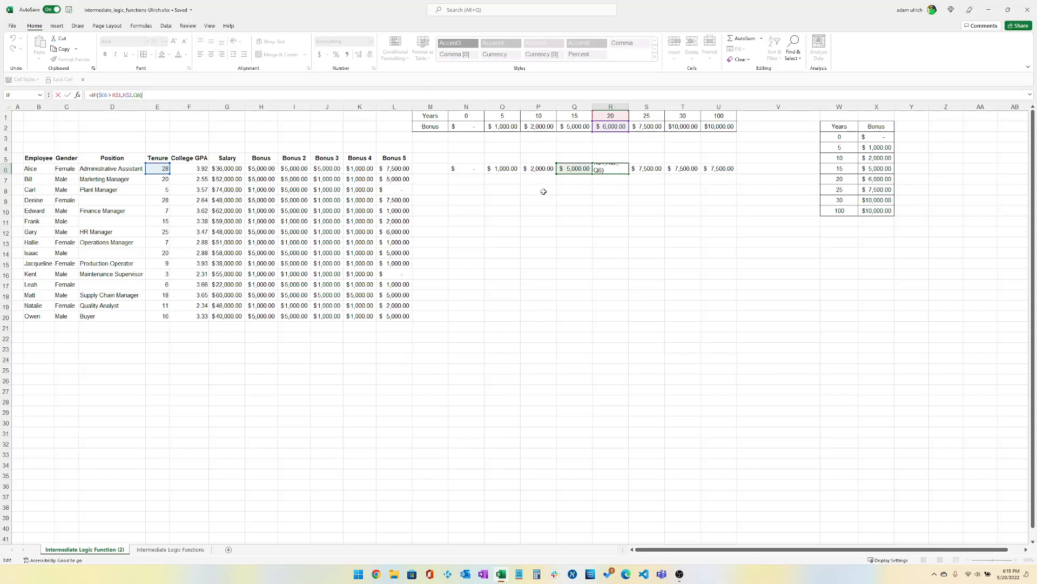
click(640, 189)
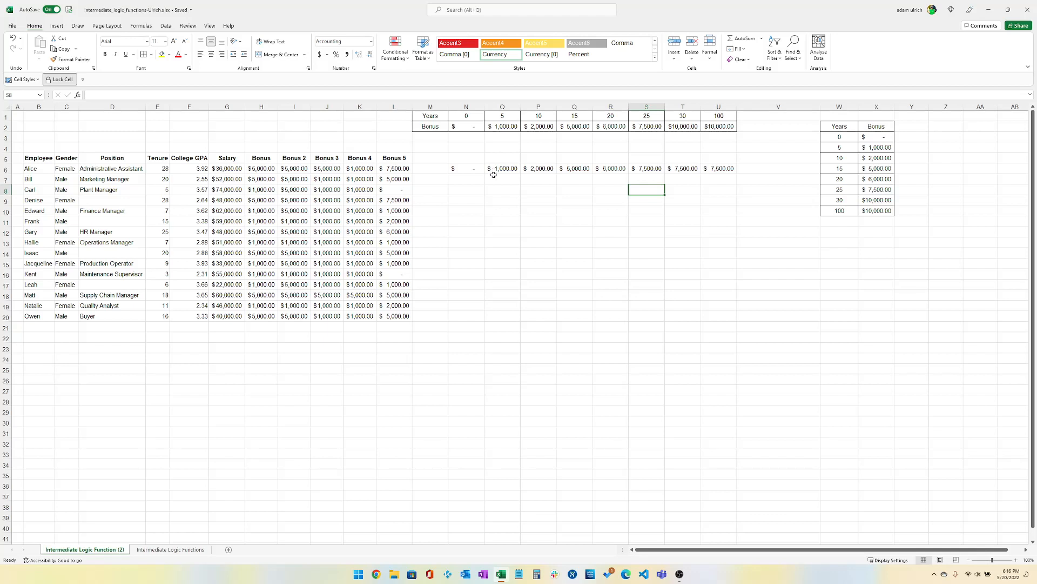
Fill the formulas in N6:U6 down to row 20 and select the last tier's results in U6:U20
drag(479, 168, 711, 318)
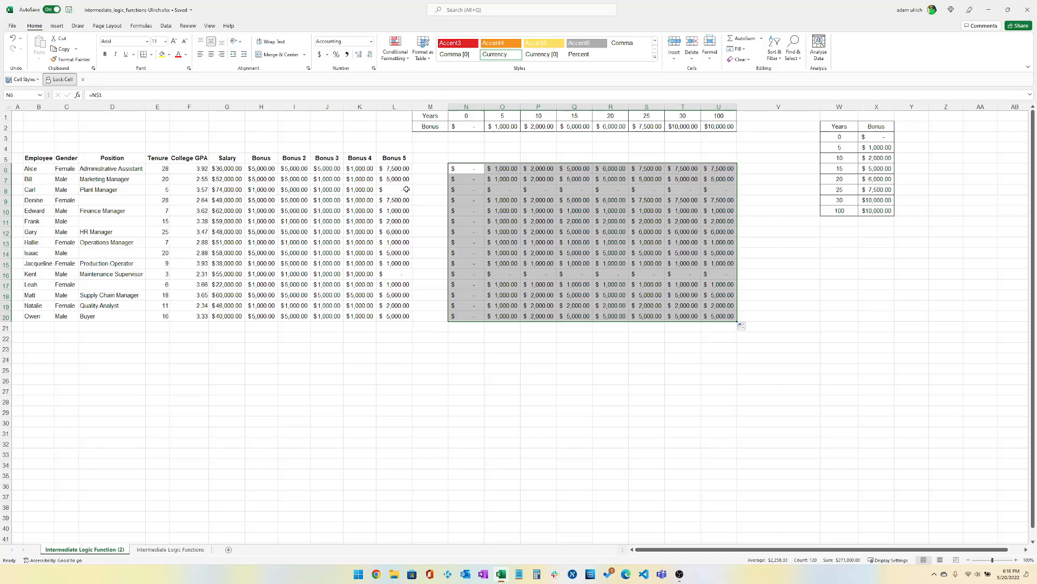
click(717, 316)
drag(721, 169, 726, 318)
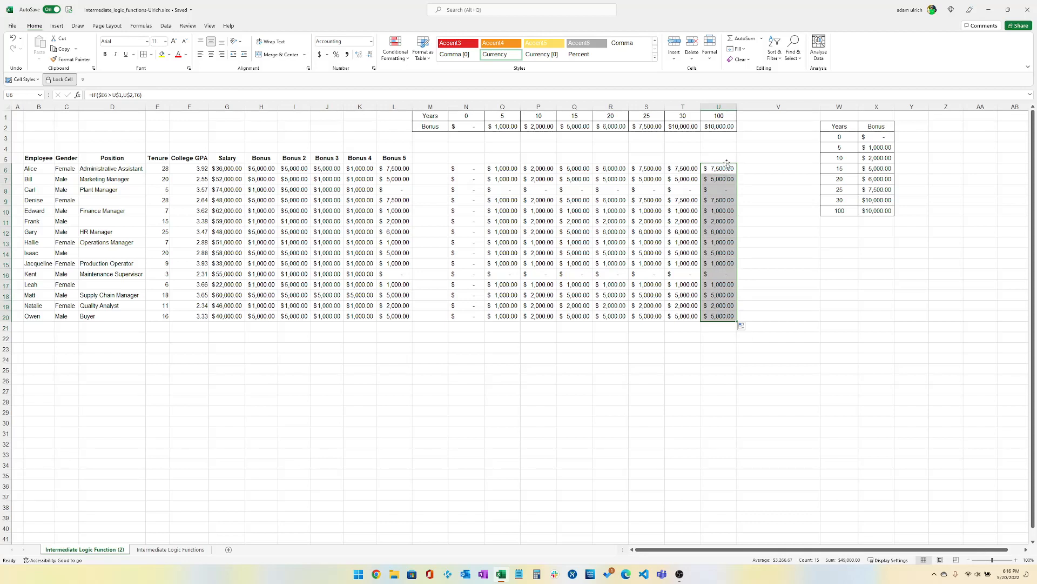
Try moving the last tier's results from U6:U20 to M6:M20, and undo the move
drag(726, 164, 438, 167)
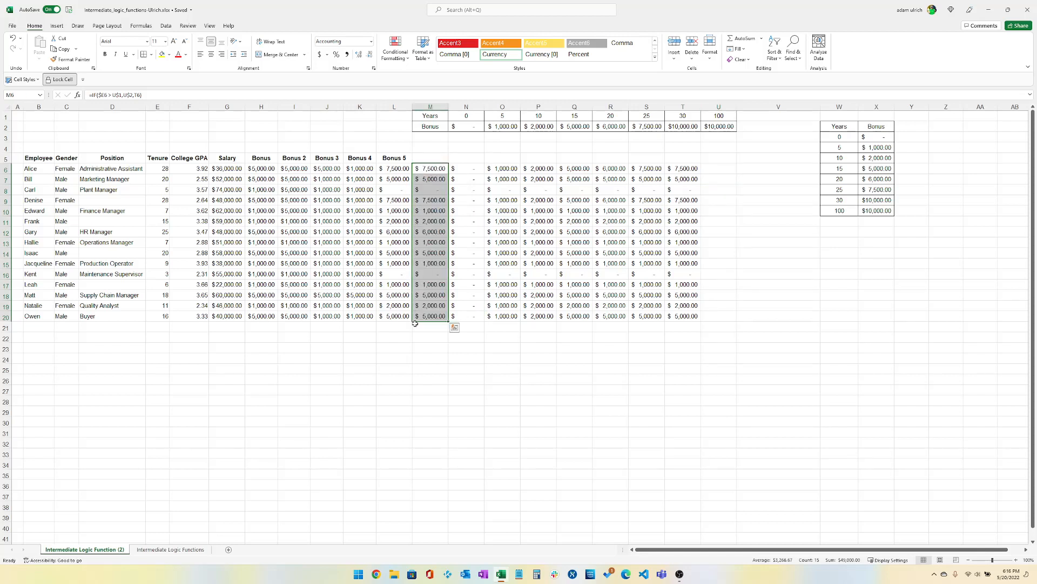
key(ctrl+z)
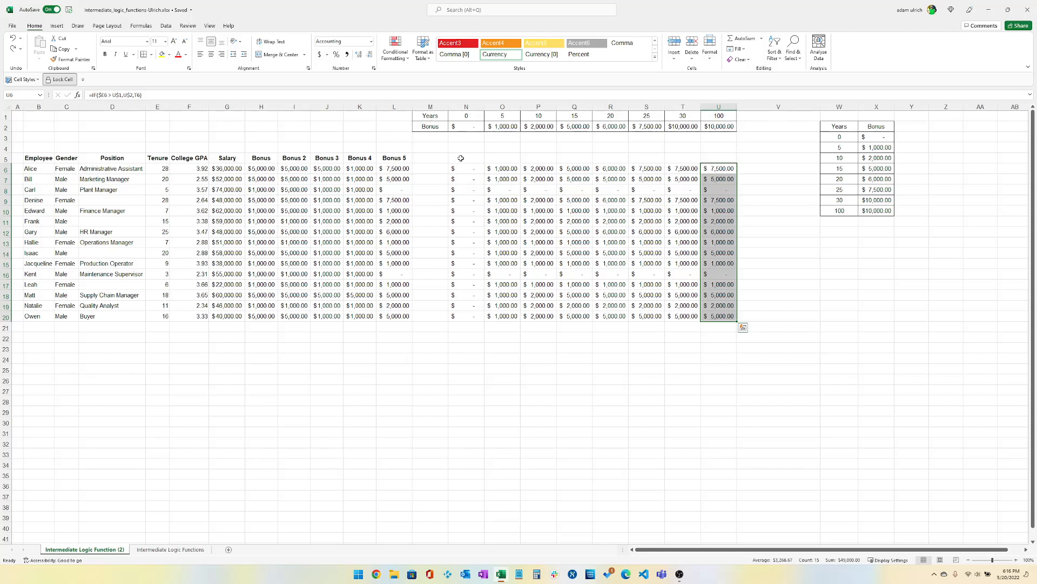
Compare the formulas in N6, O6 and U6 with the nested IF formula in L6
click(474, 168)
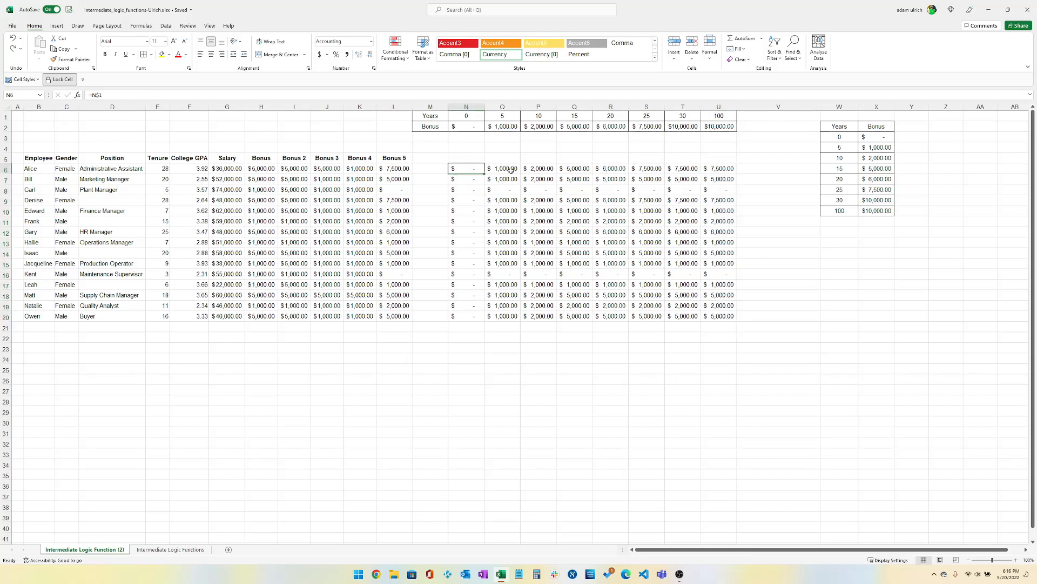
click(511, 167)
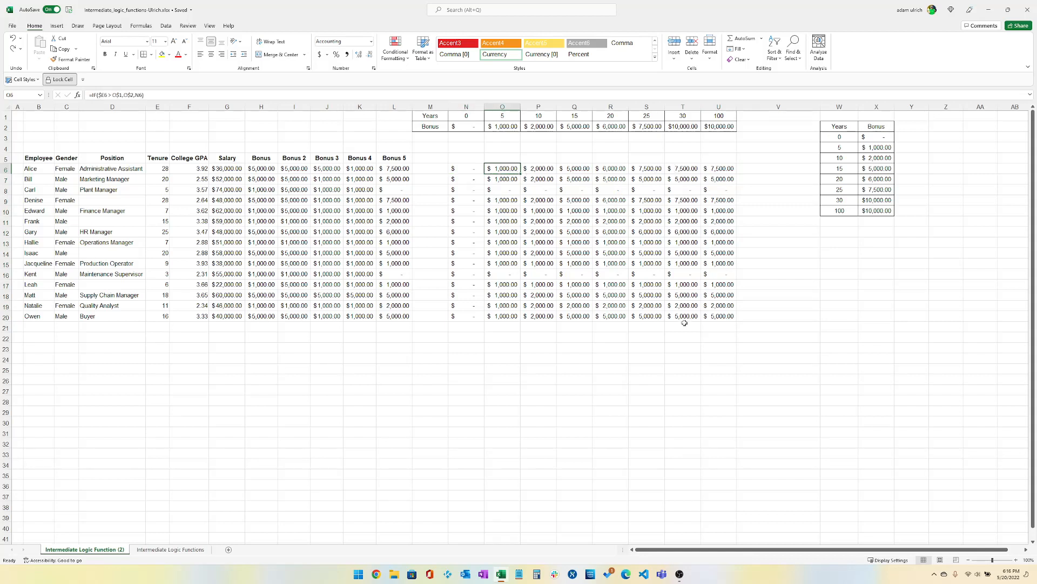
click(726, 168)
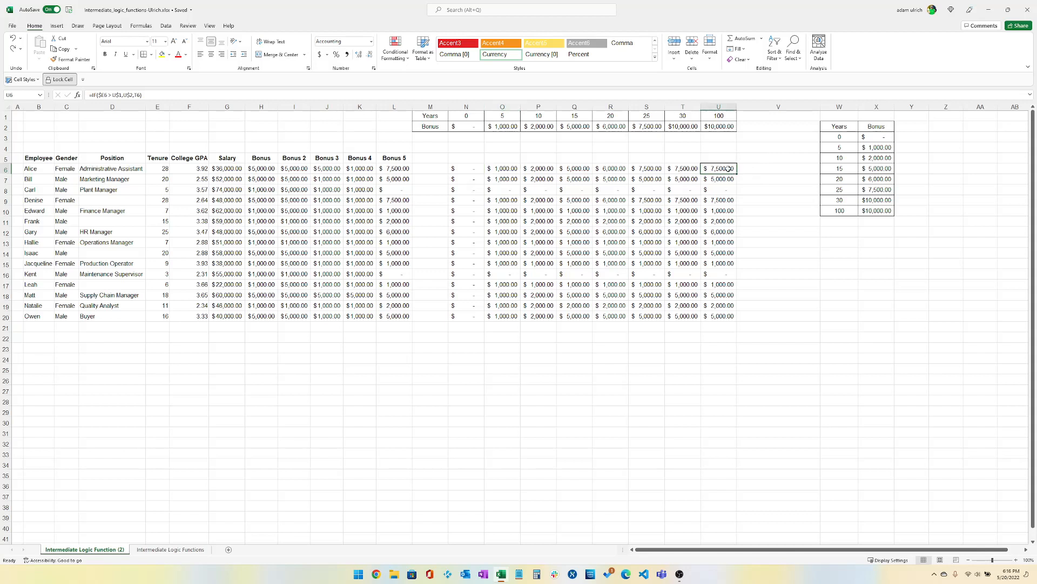
click(392, 169)
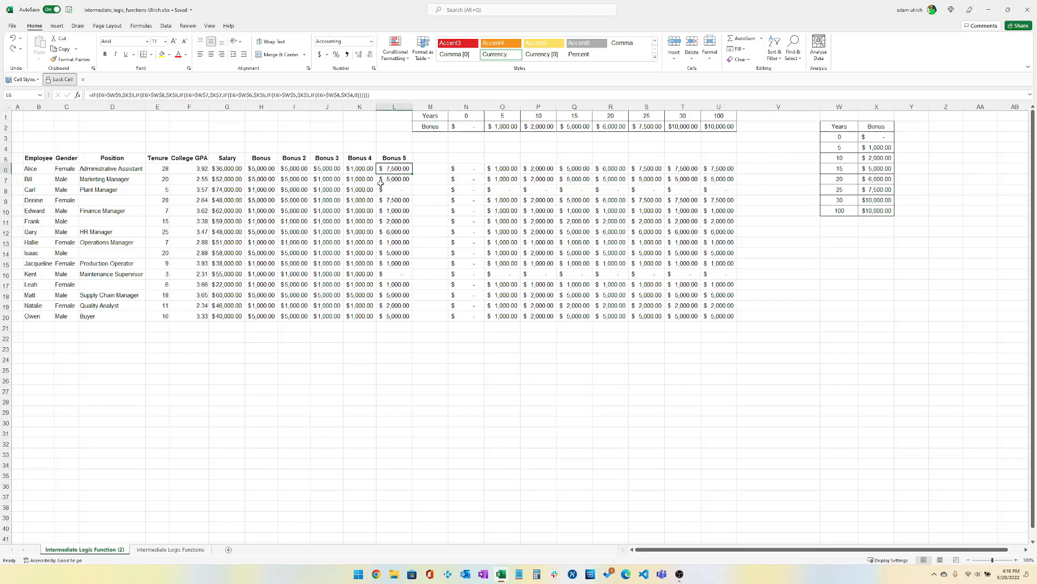
Try hiding columns M through T, undo the hiding and select U6
click(430, 106)
shift+click(682, 107)
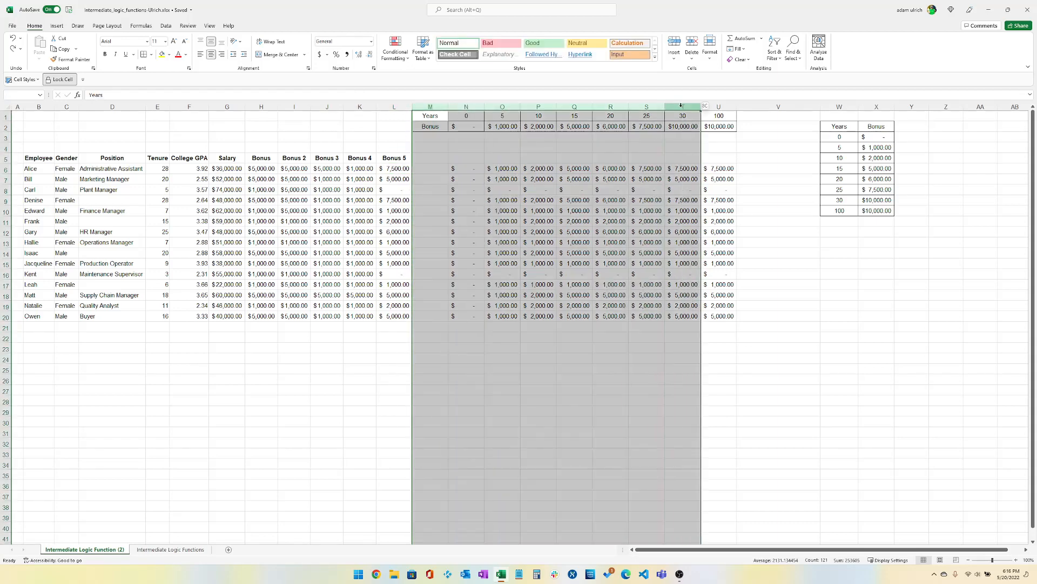
right_click(683, 107)
click(702, 231)
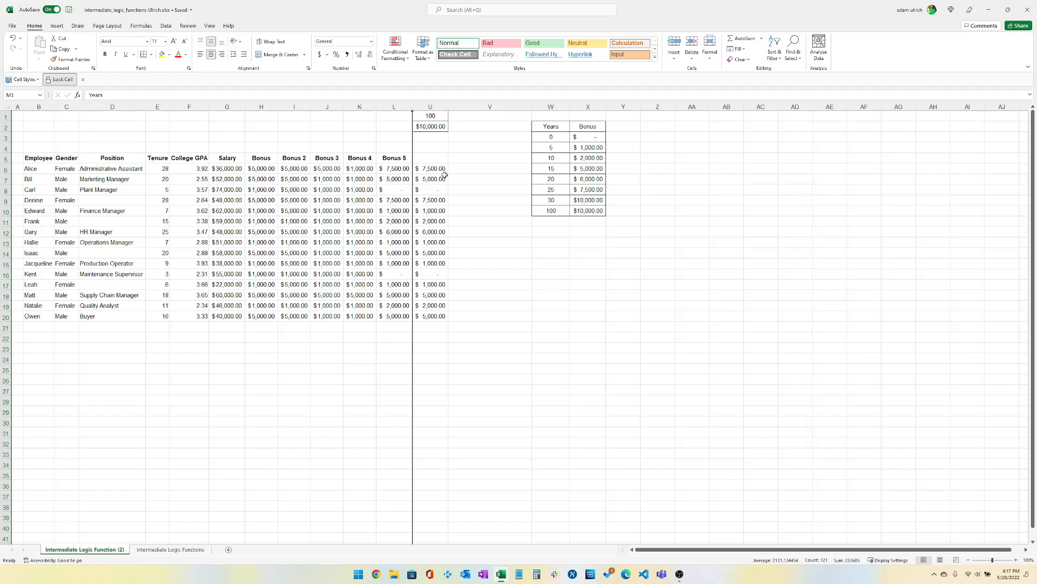
key(ctrl+z)
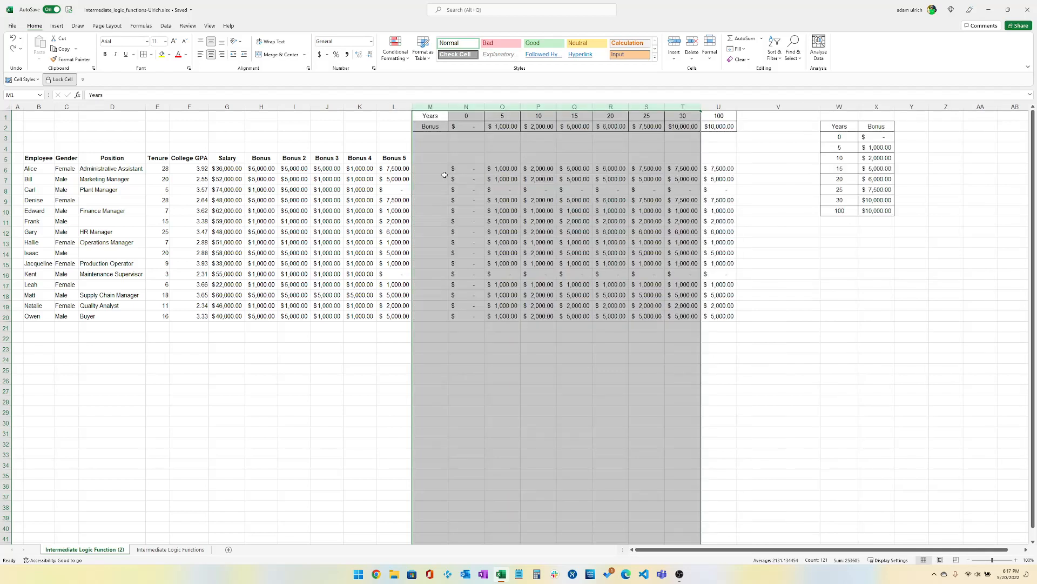
click(711, 168)
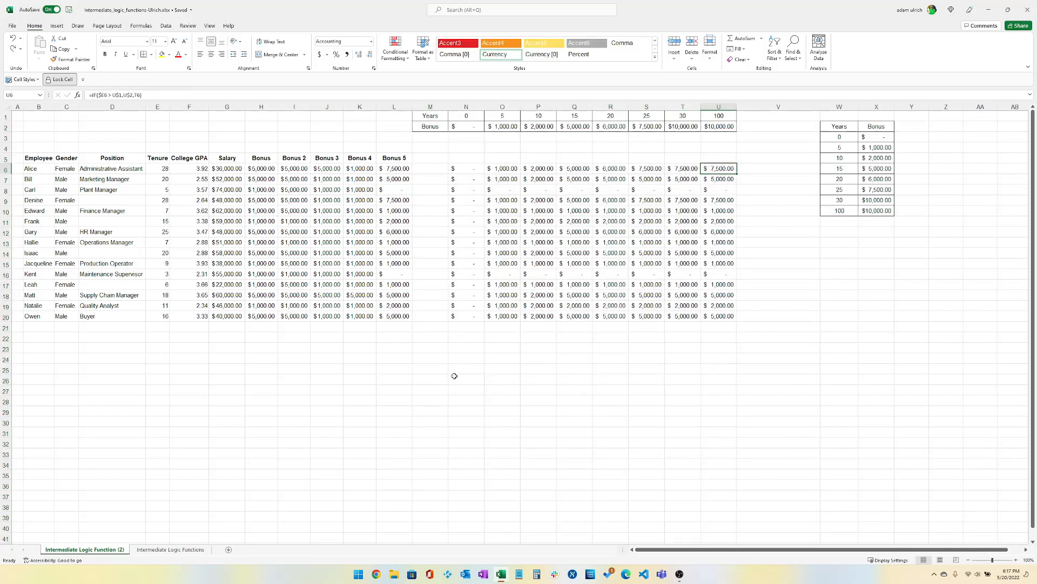
List the function names ADDRESS, ROW, COLUMN and SUBSTITUTE in cells F27 to F30
click(195, 390)
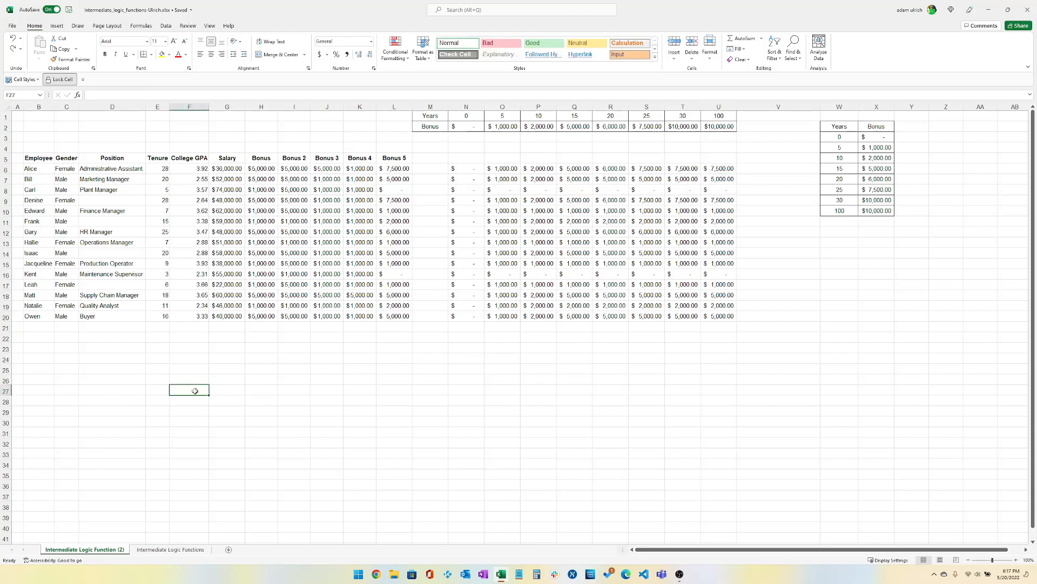
text(ADDRESS)
key(Return)
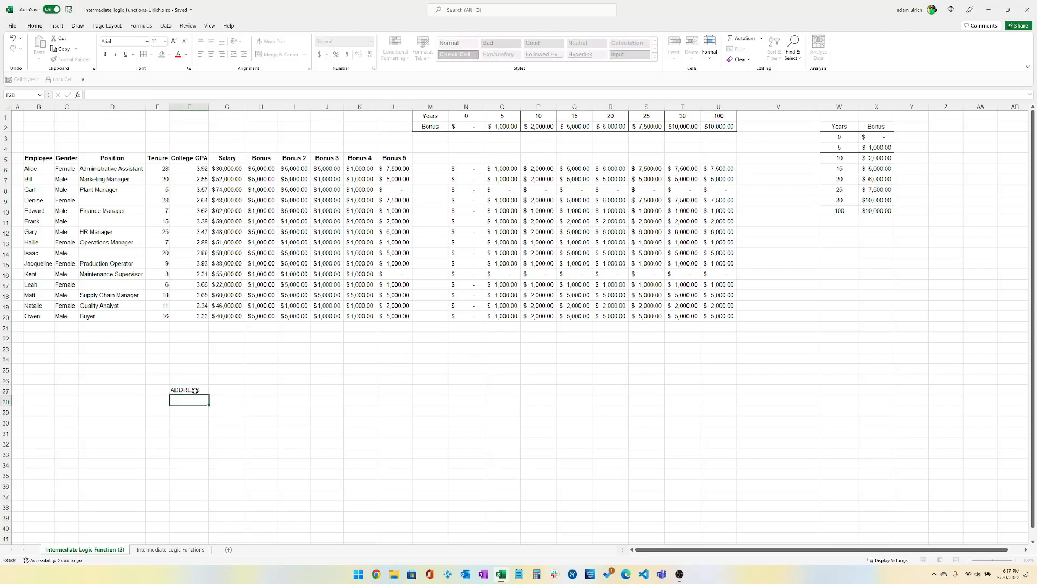
text(ROW)
key(Return)
text(COLU)
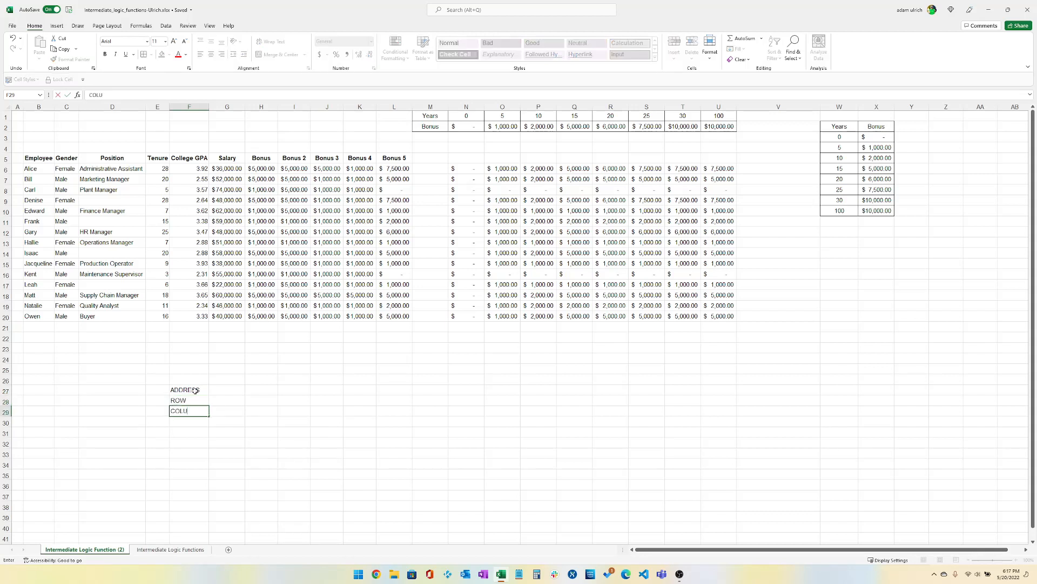
text(MN)
key(Return)
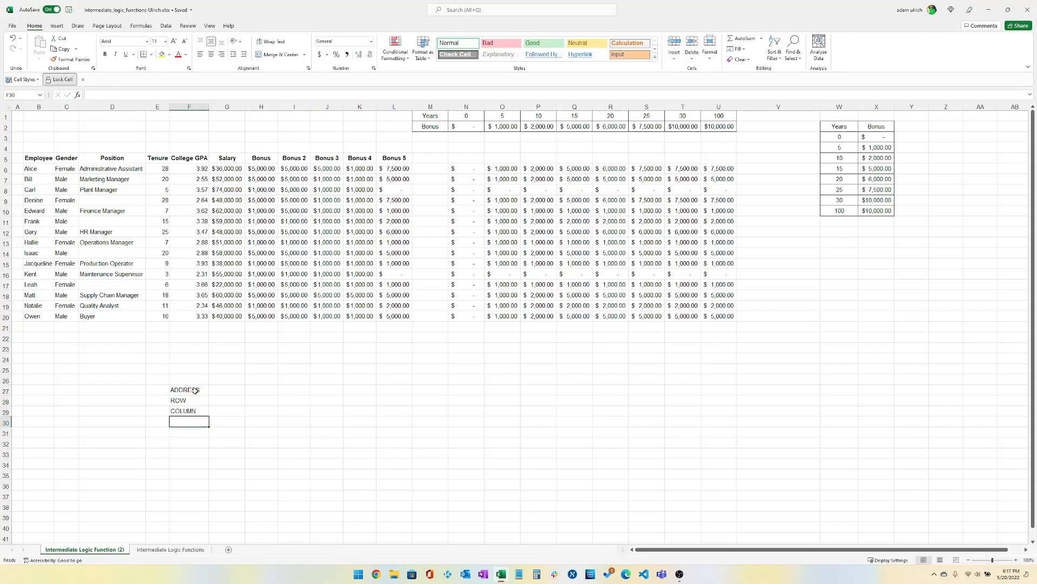
text(SuB)
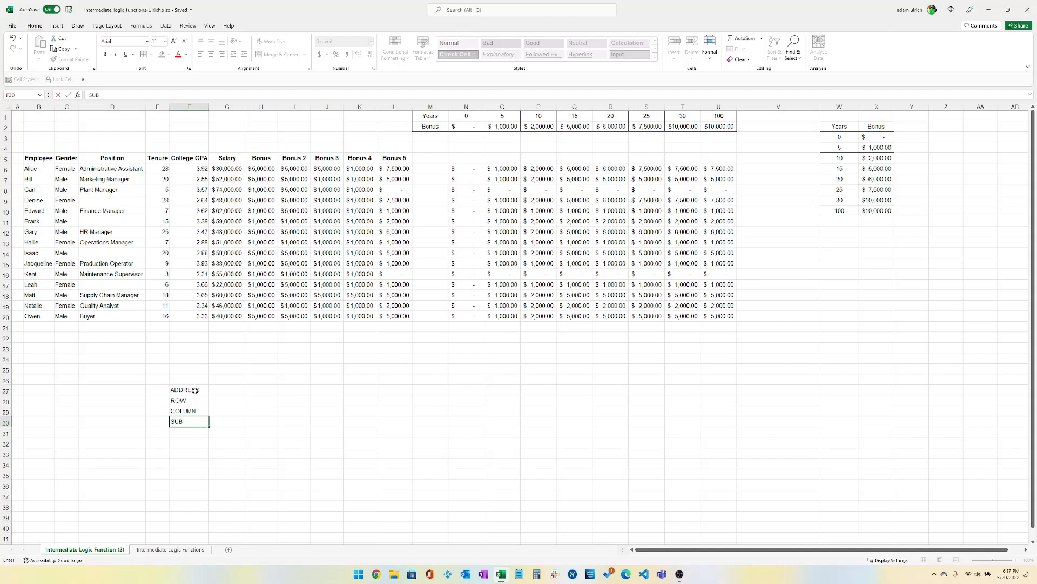
text(STITUTE)
key(Return)
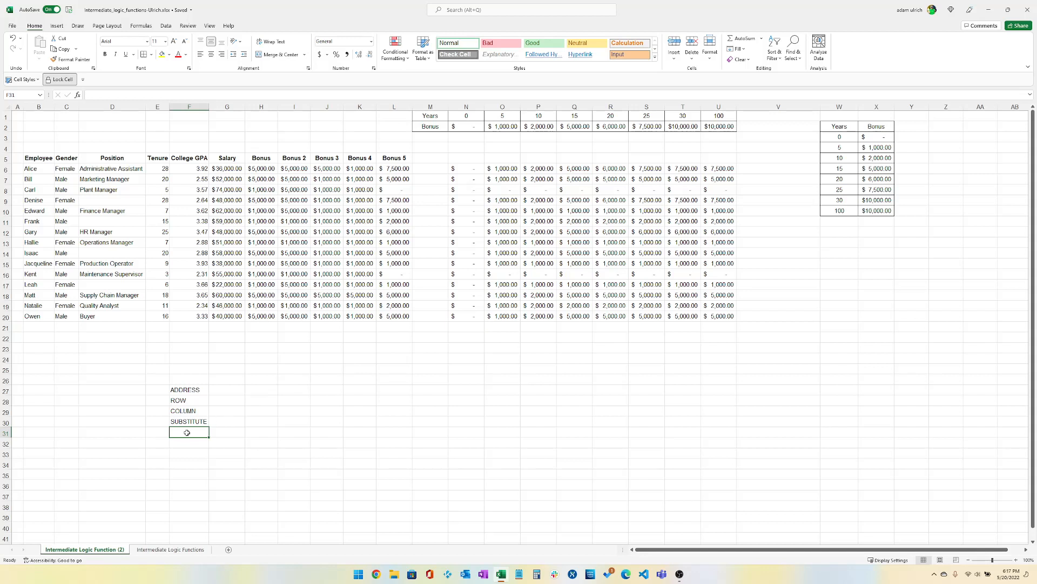
Add FORMULATEXT in F31 and INDIRIRECT in F32 to the list of function names
text(FORMU)
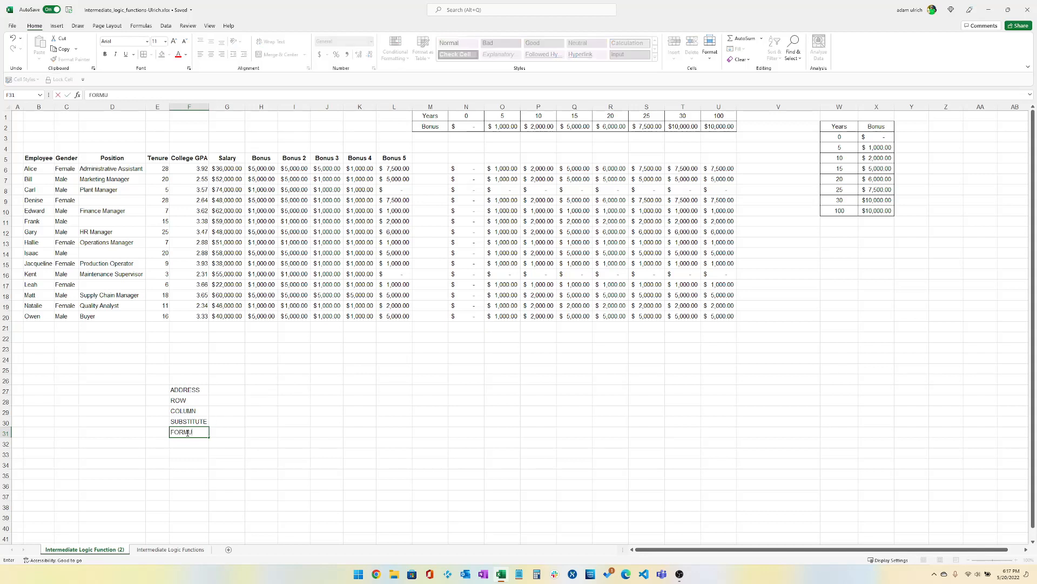
text(LATEXT)
key(Return)
text(IN)
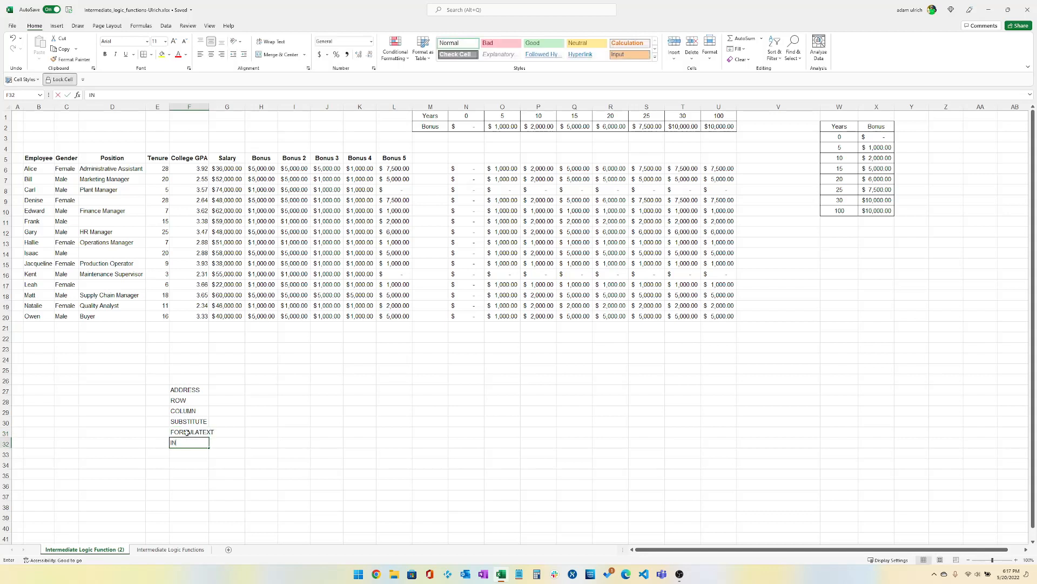
text(DIRIRECT)
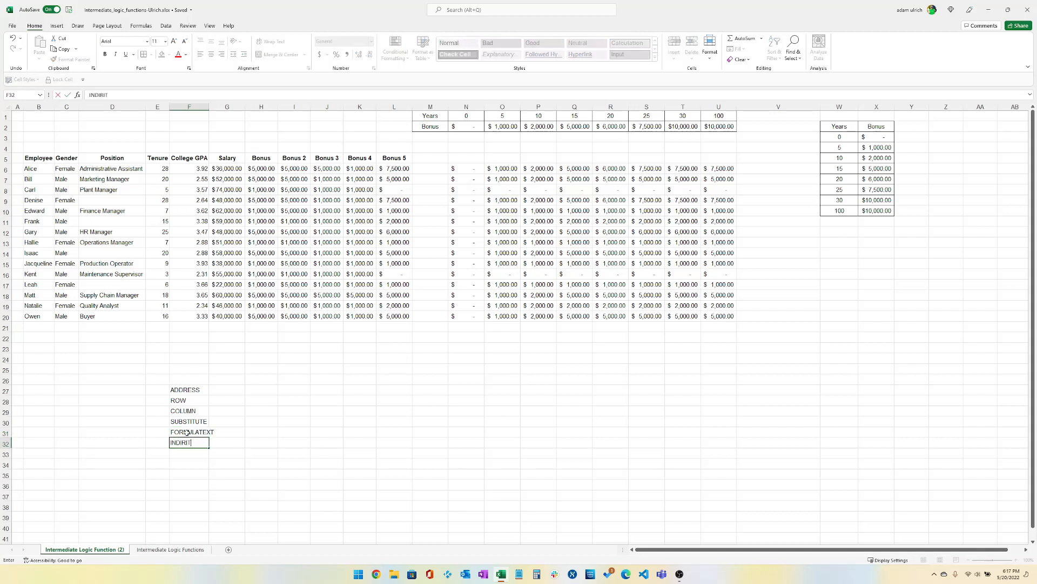
key(BackSpace)
text(RECT)
key(Return)
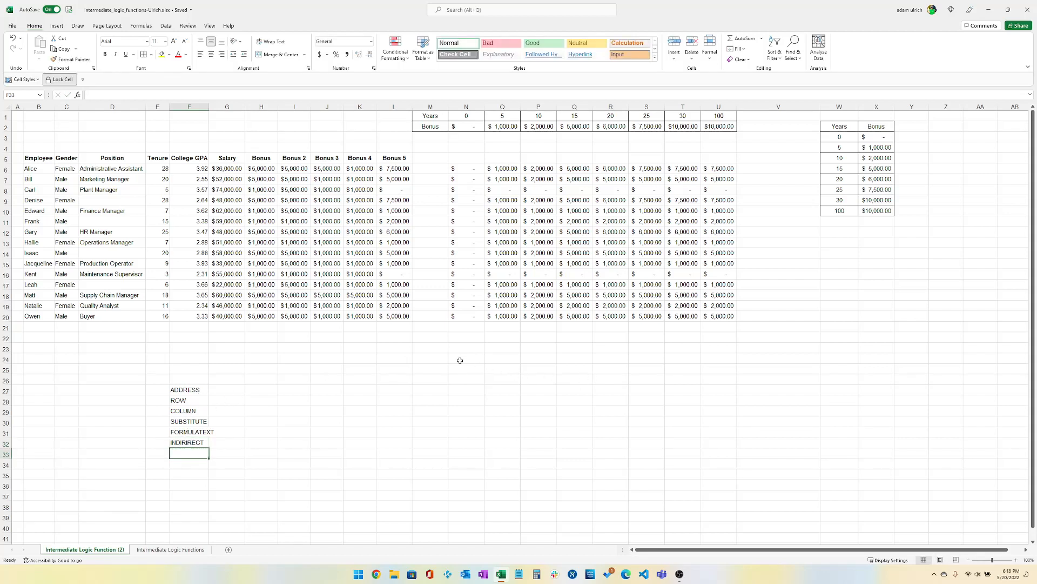
Examine the cell references of the nested IF formula in L6 and leave the formula as it is
click(405, 168)
key(F2)
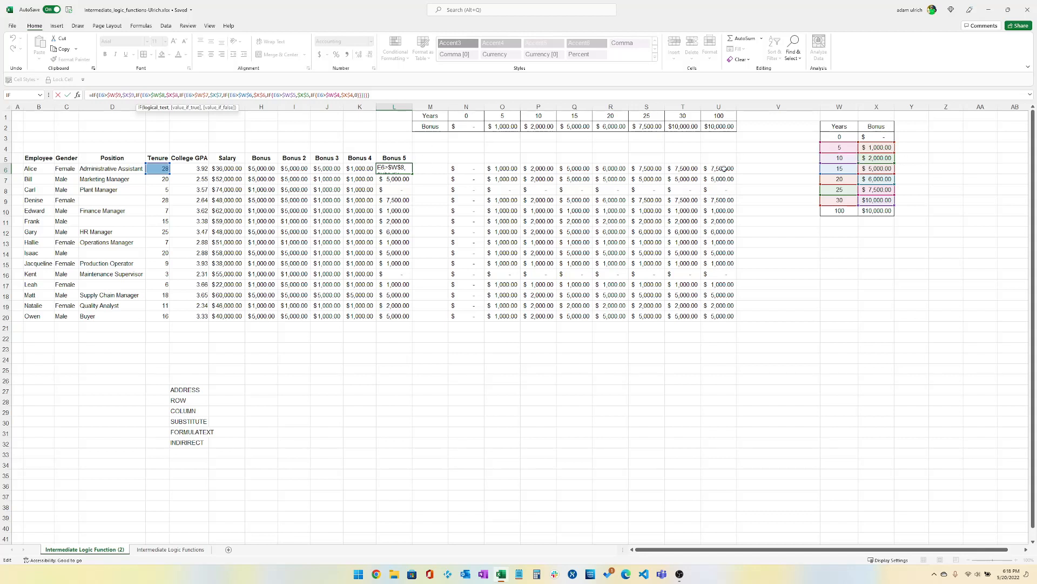
drag(465, 169, 716, 168)
key(Escape)
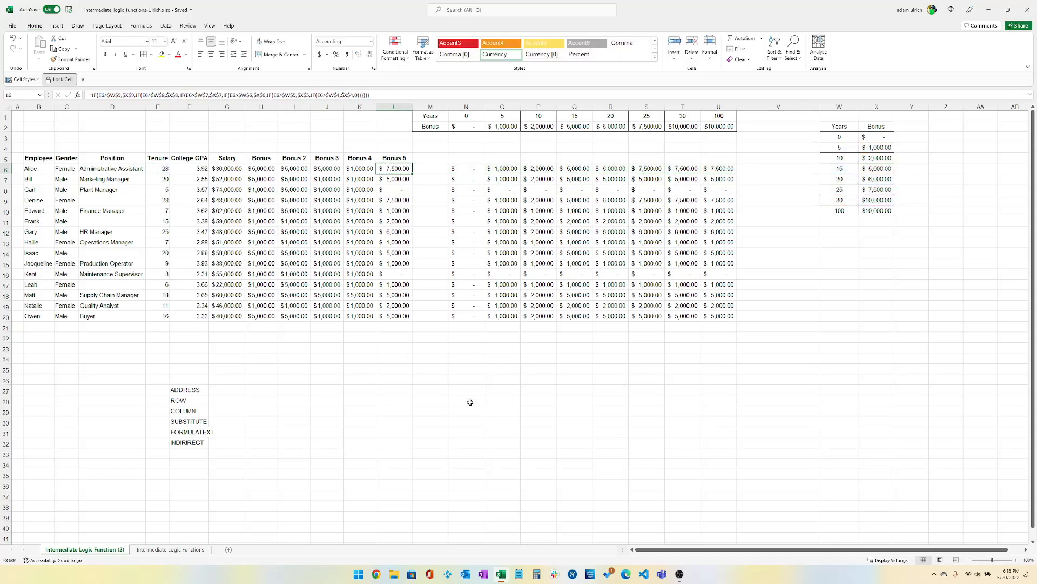
Start an ADDRESS formula in N23 with ROW of N6 as the row number
click(471, 352)
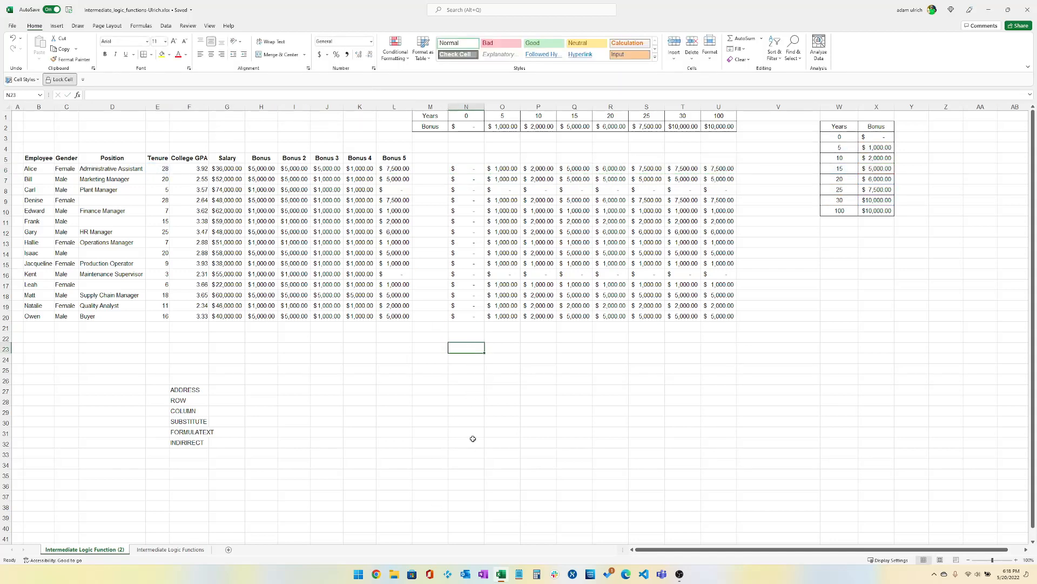
text(=)
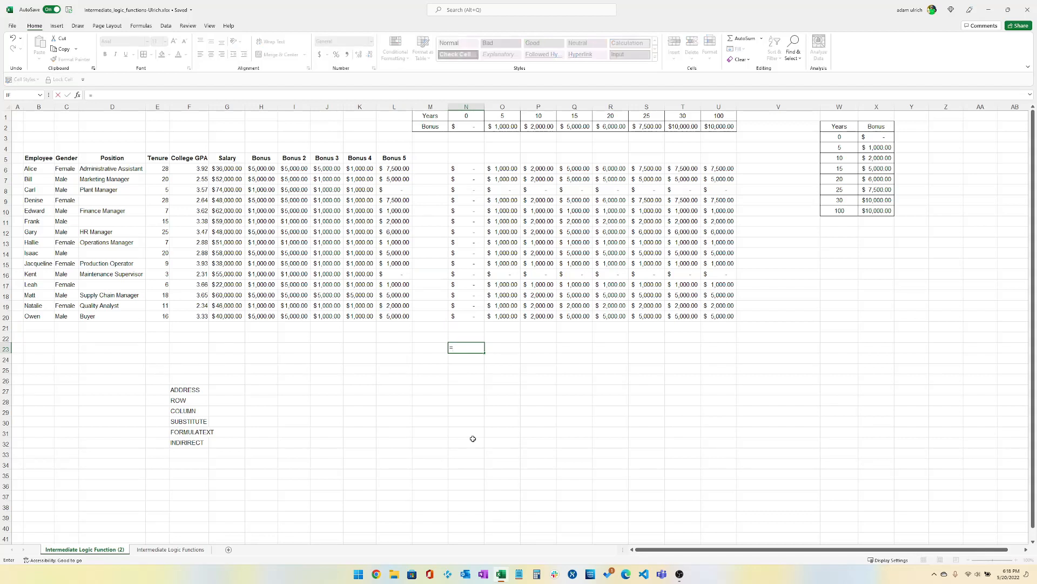
text(ADDR)
key(Tab)
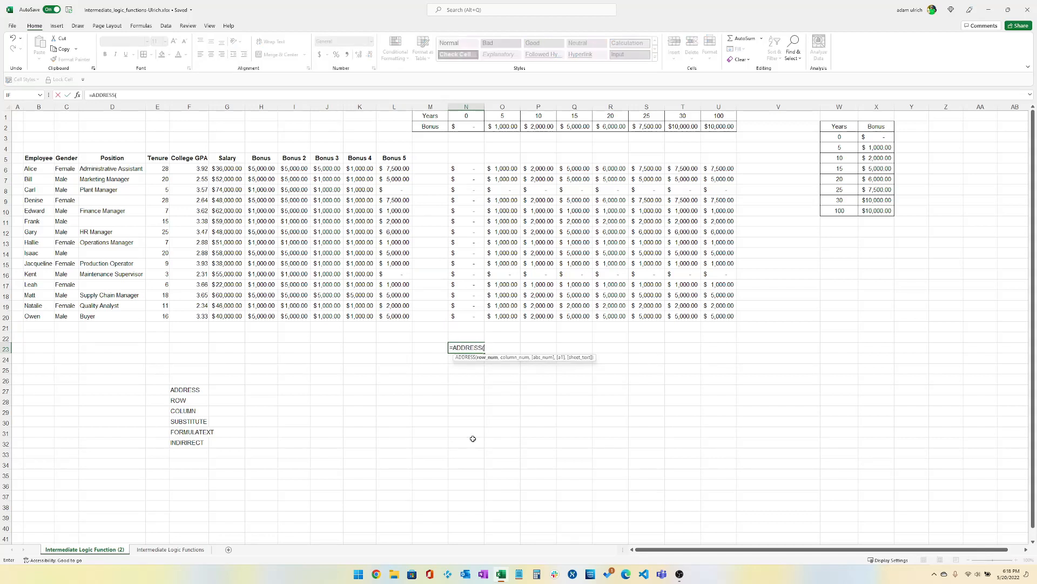
text(ROW")
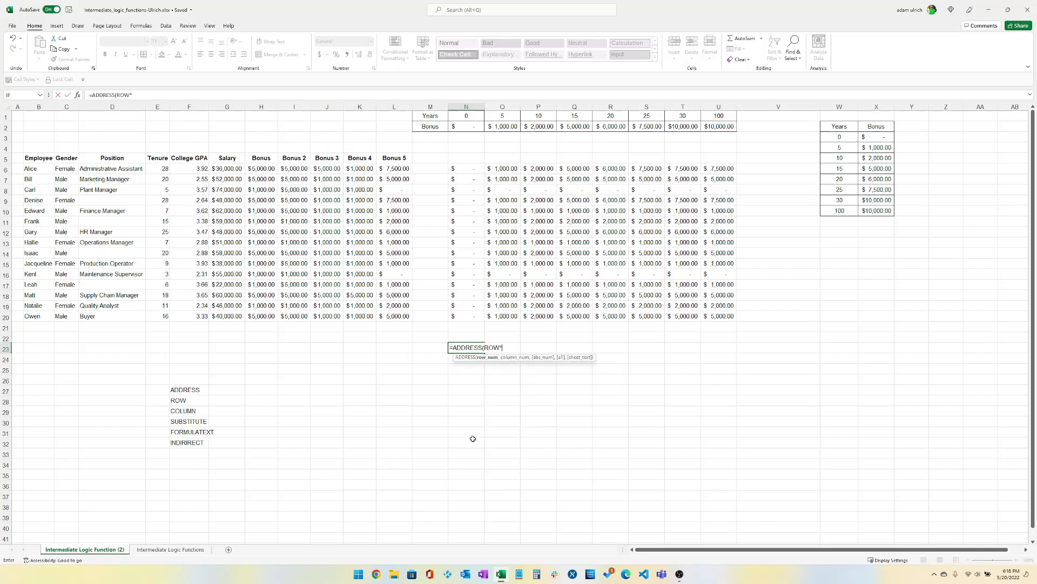
key(BackSpace)
text(()
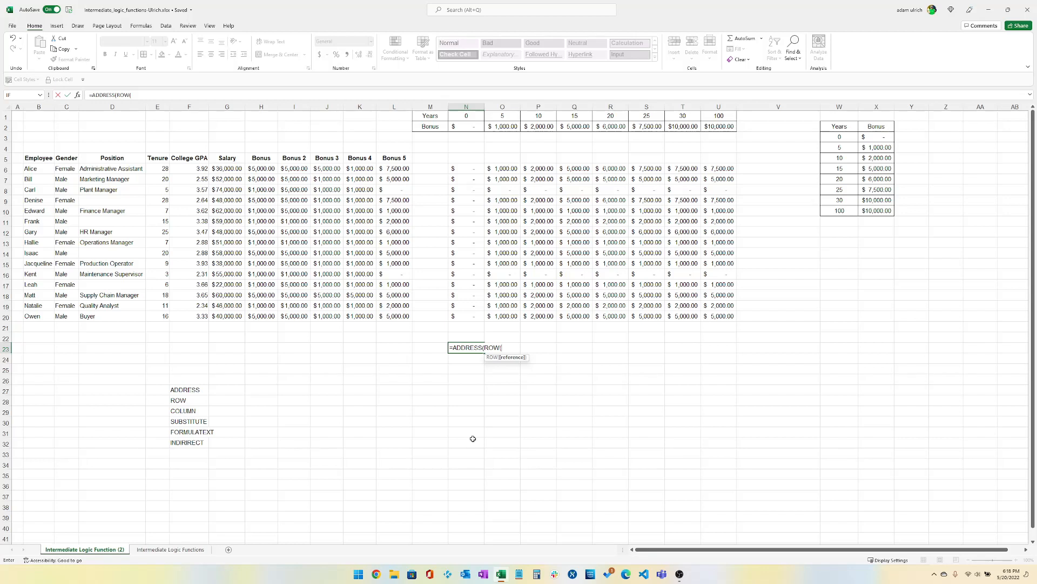
click(476, 171)
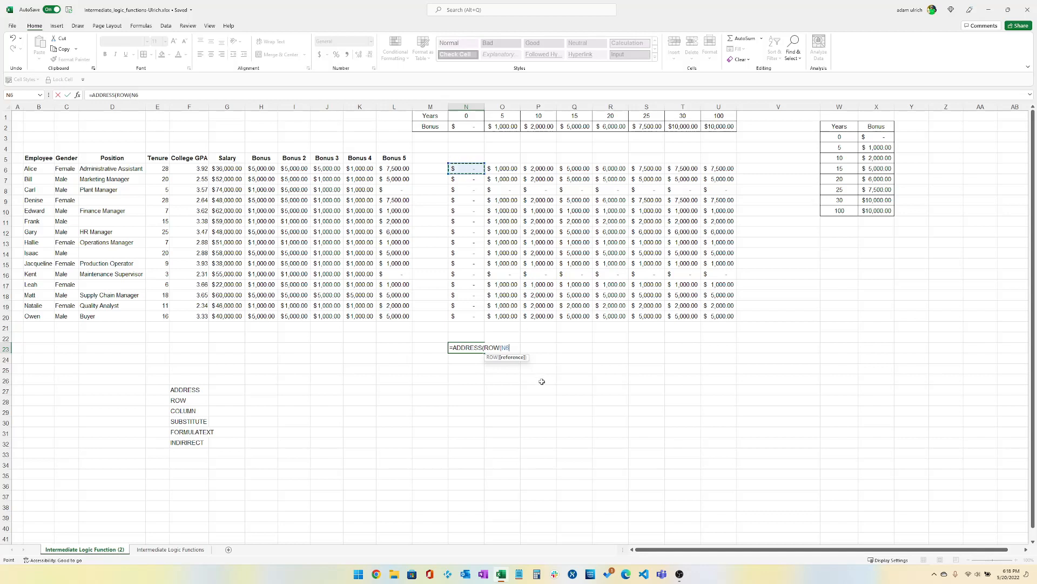
Complete the ADDRESS formula in N23 with COLUMN(N6) as the column number
text(),COLUMN()
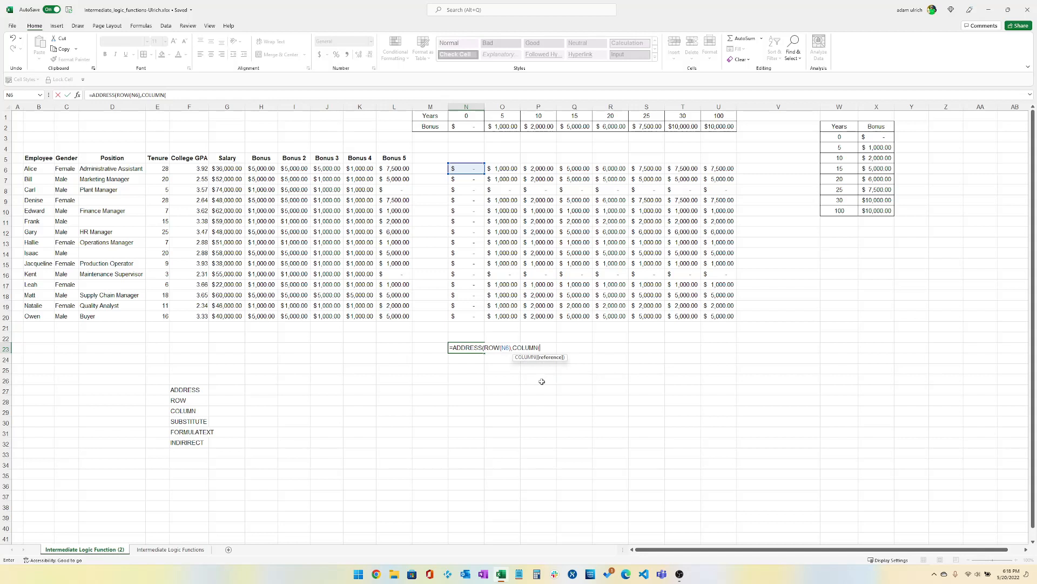
click(465, 172)
text()))
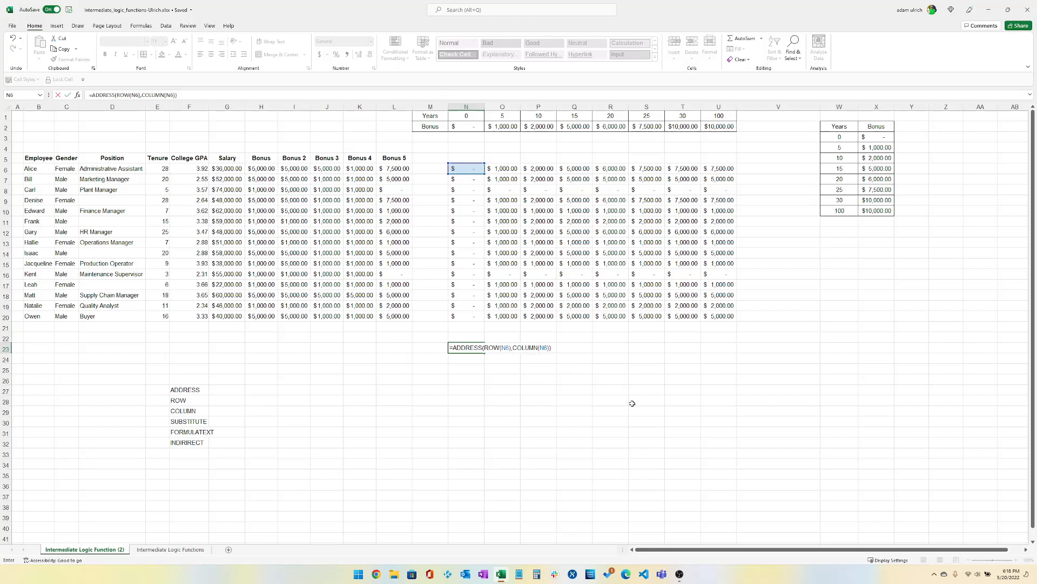
key(ctrl+Return)
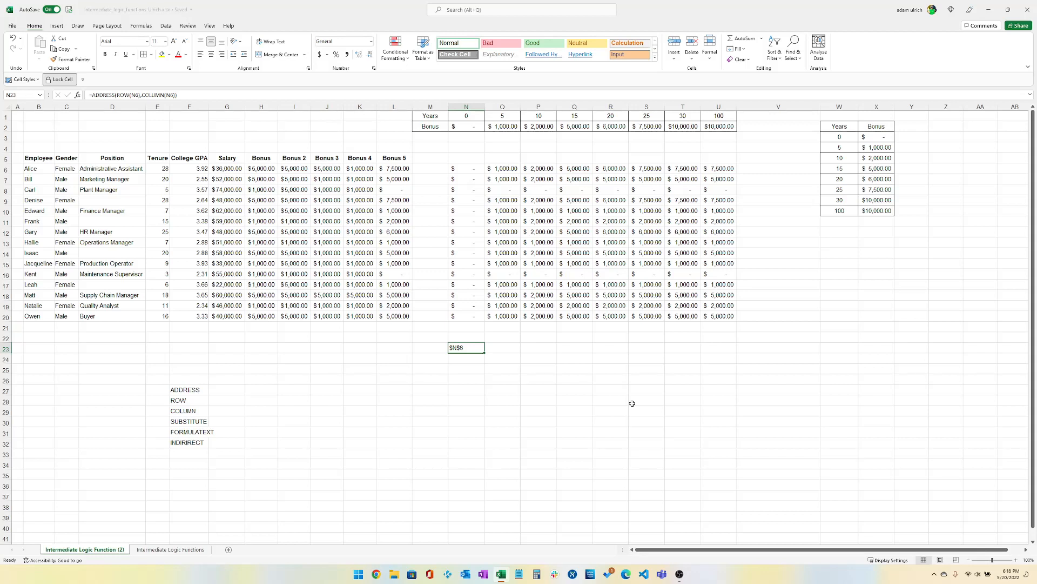
Add reference type 4 (Relative) to the ADDRESS formula in N23 and fill it across to U23
key(F2)
key(Right)
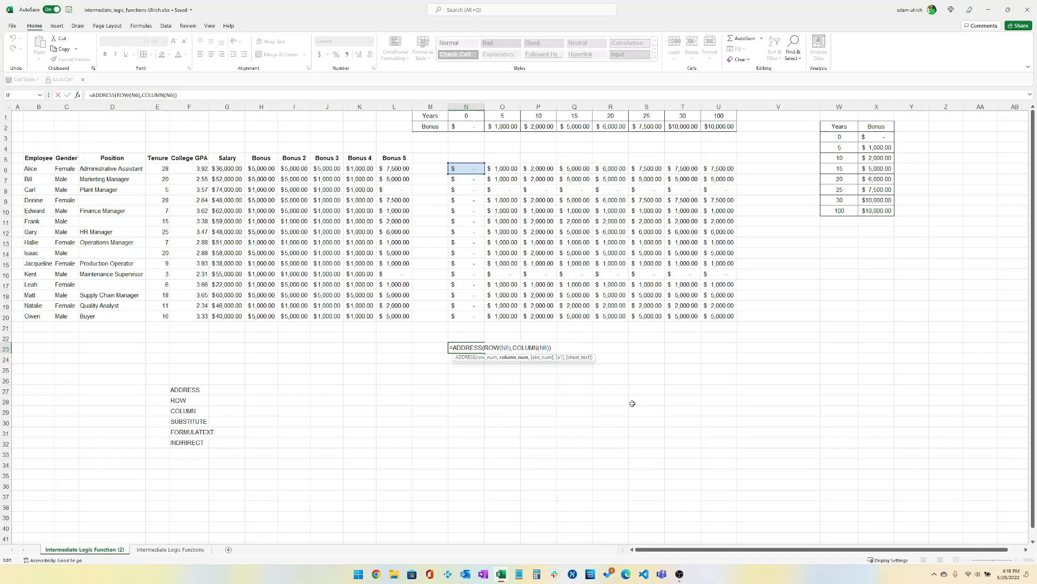
text(,)
key(Down)
key(Down)
key(Down)
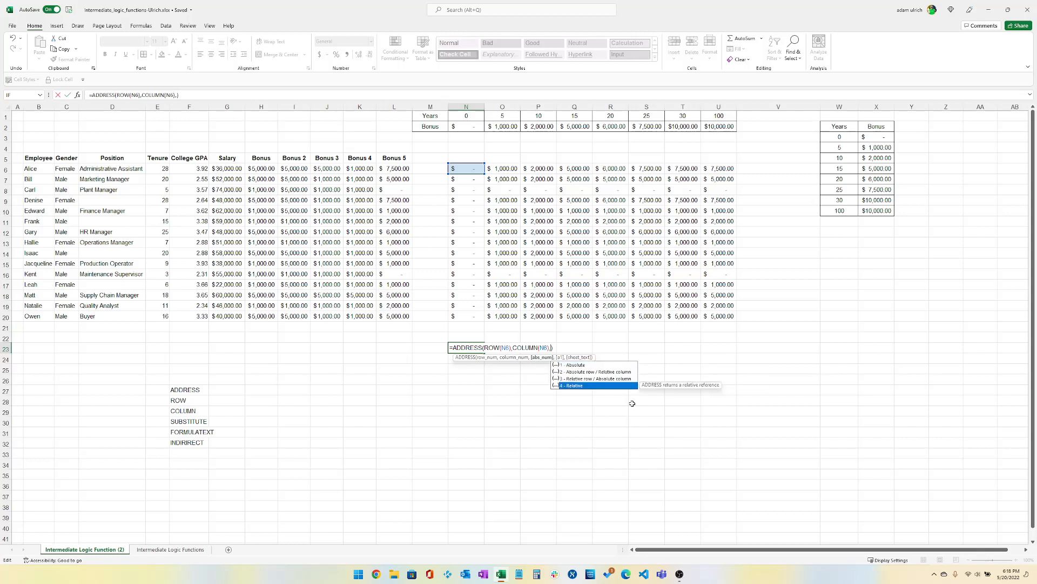
key(Tab)
key(Return)
key(Up)
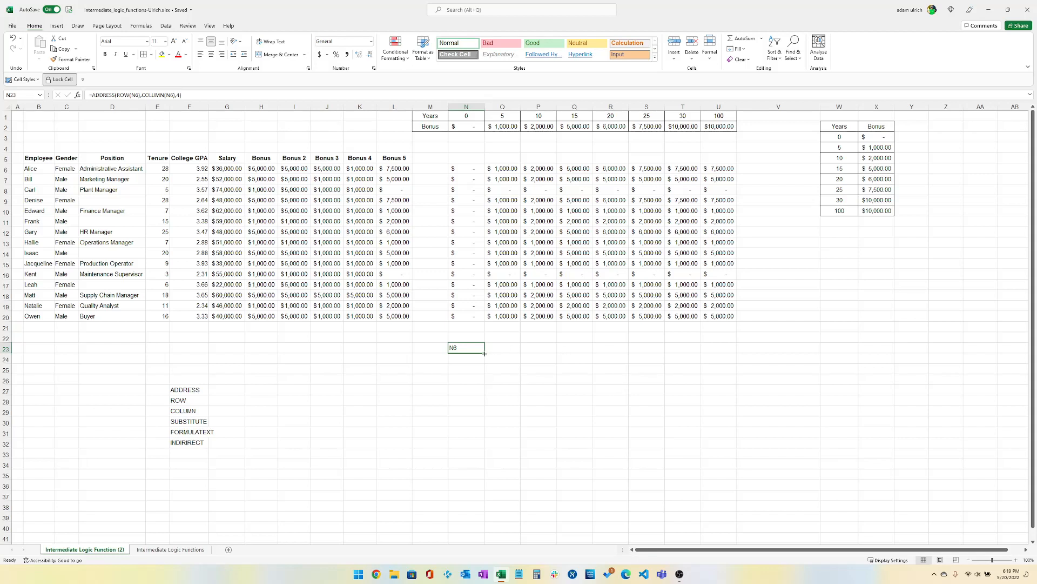
drag(485, 353, 737, 357)
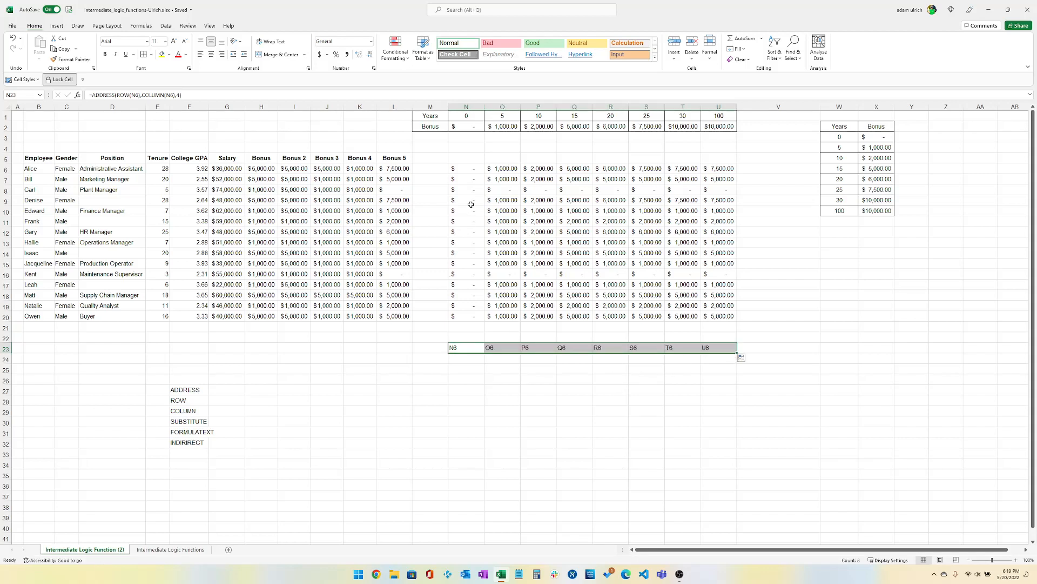
Start a FORMULATEXT formula in N24, directly below the N6 address text
click(463, 359)
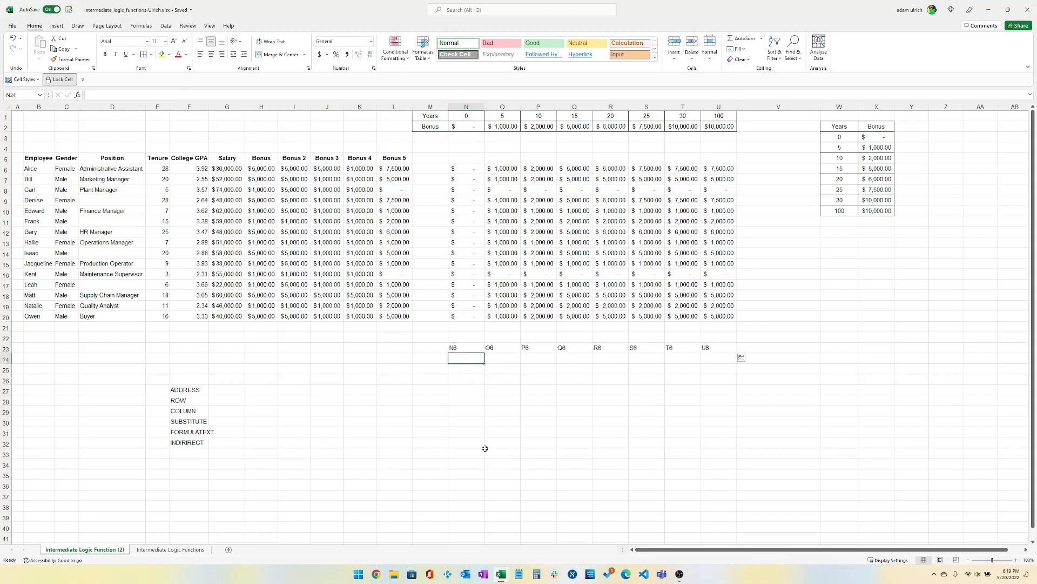
text(=FO)
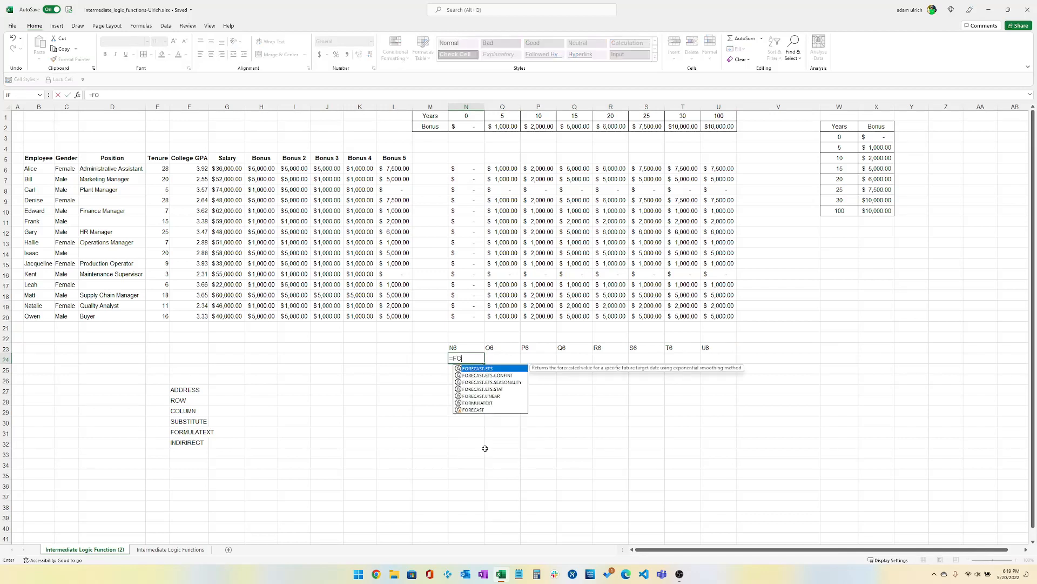
key(Down)
key(Down)
key(Down)
key(Down)
key(Down)
key(Tab)
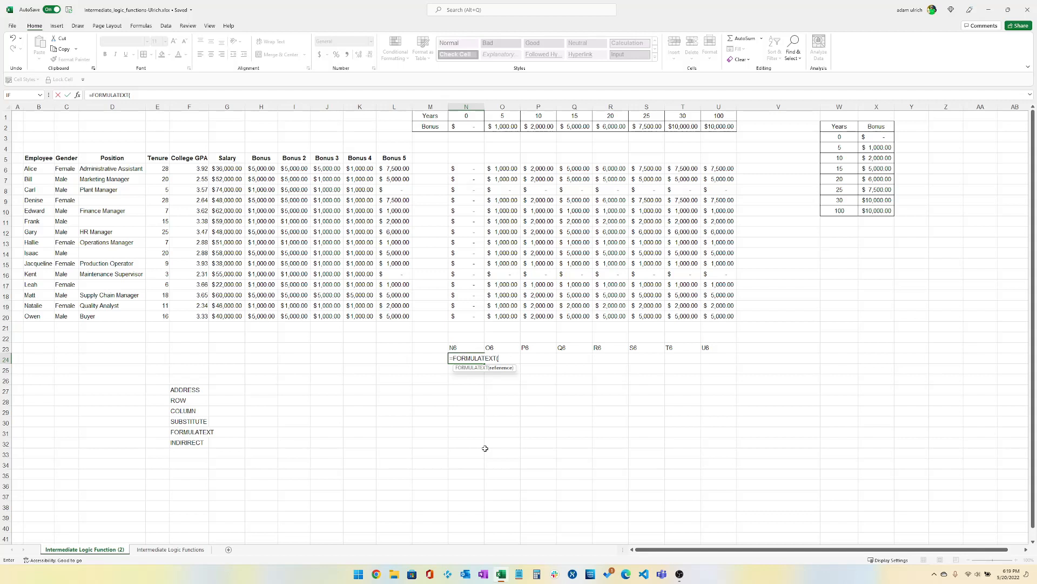
Complete the FORMULATEXT formula in N24 with INDIRECT(N23) as its reference and fill it across to U24
text(IN)
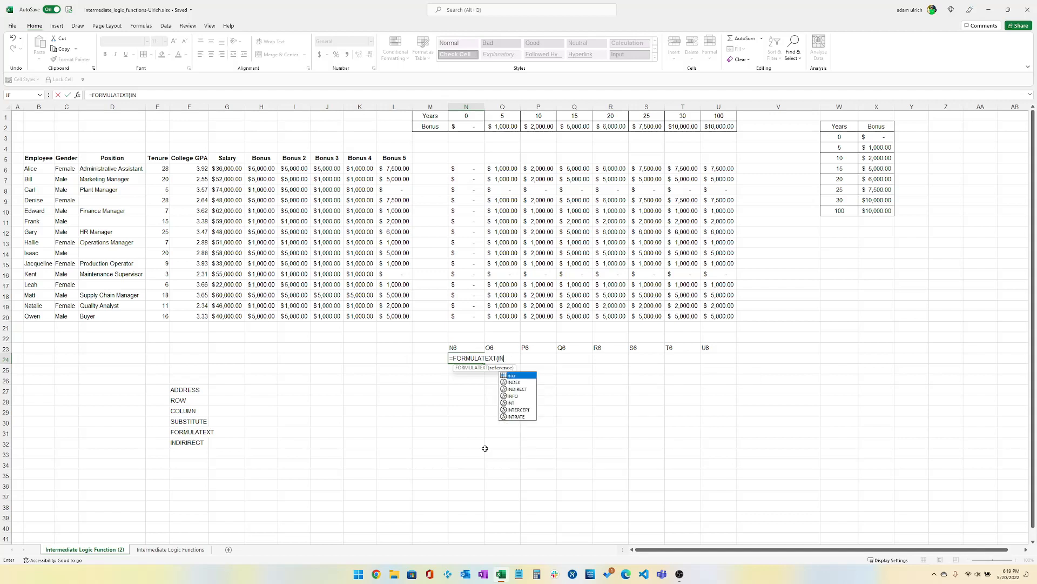
key(Down)
key(Down)
key(Tab)
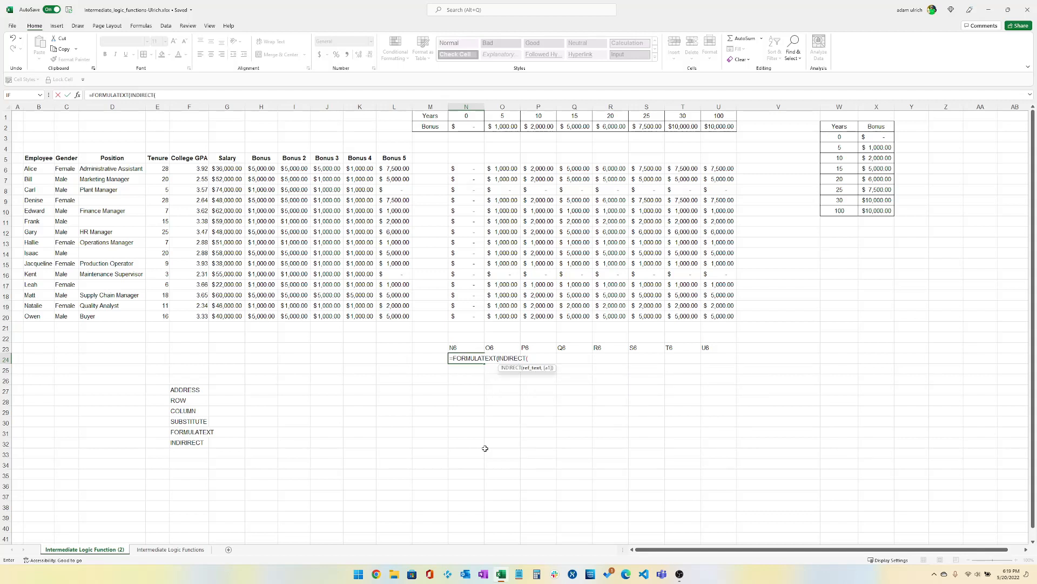
click(463, 350)
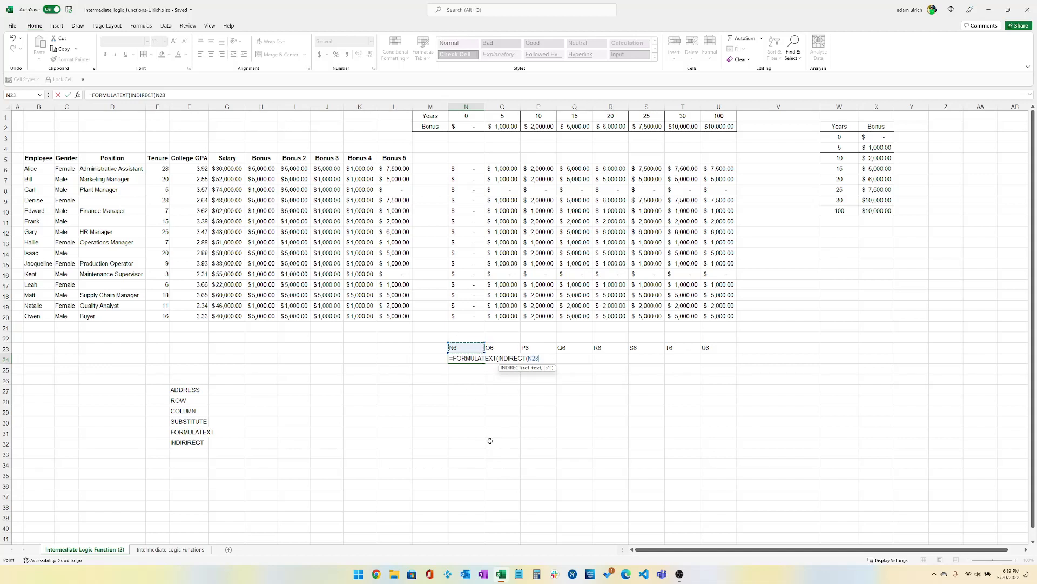
text()))
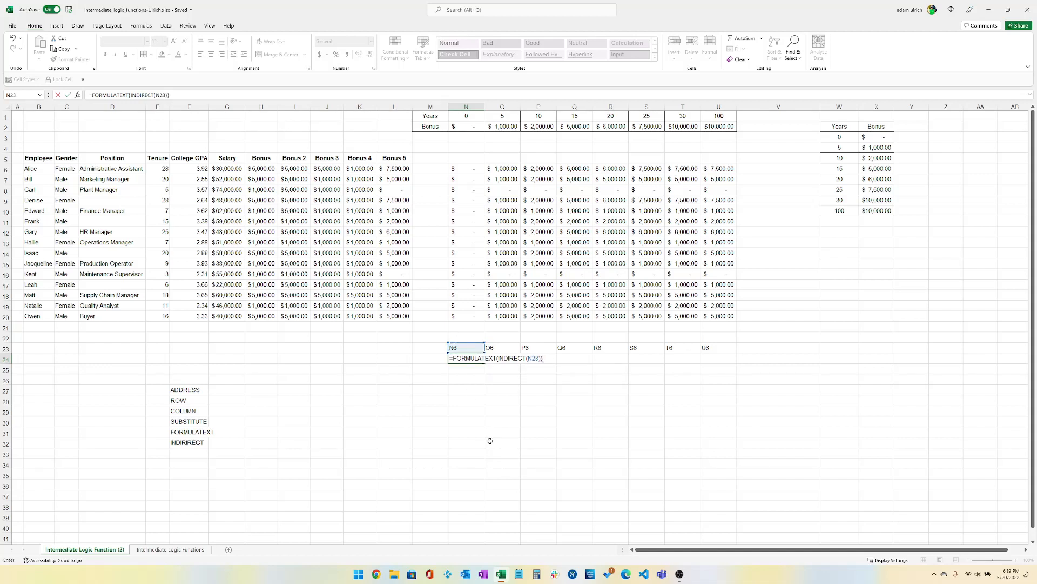
key(ctrl+Return)
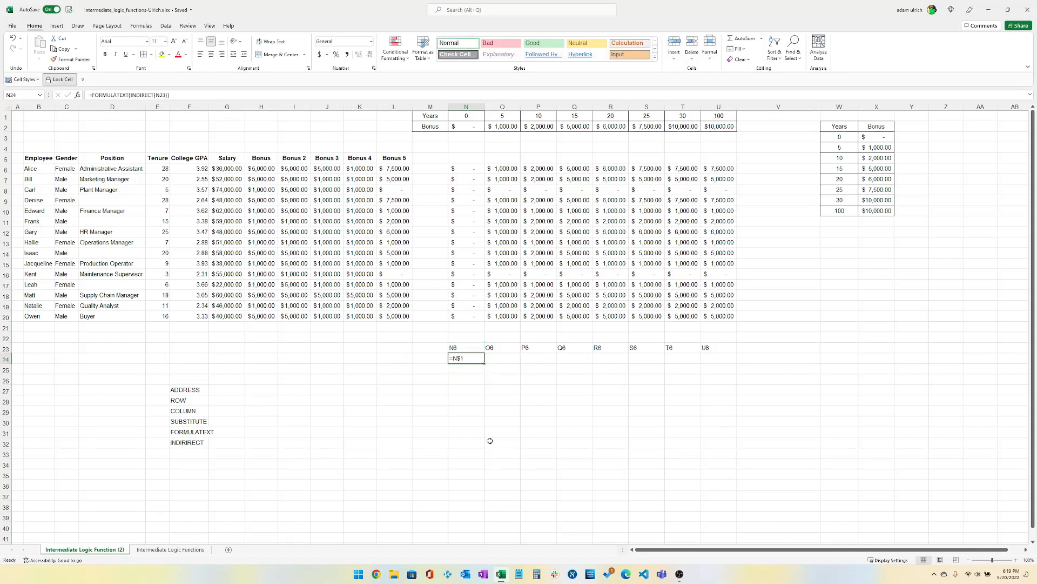
drag(486, 363, 723, 366)
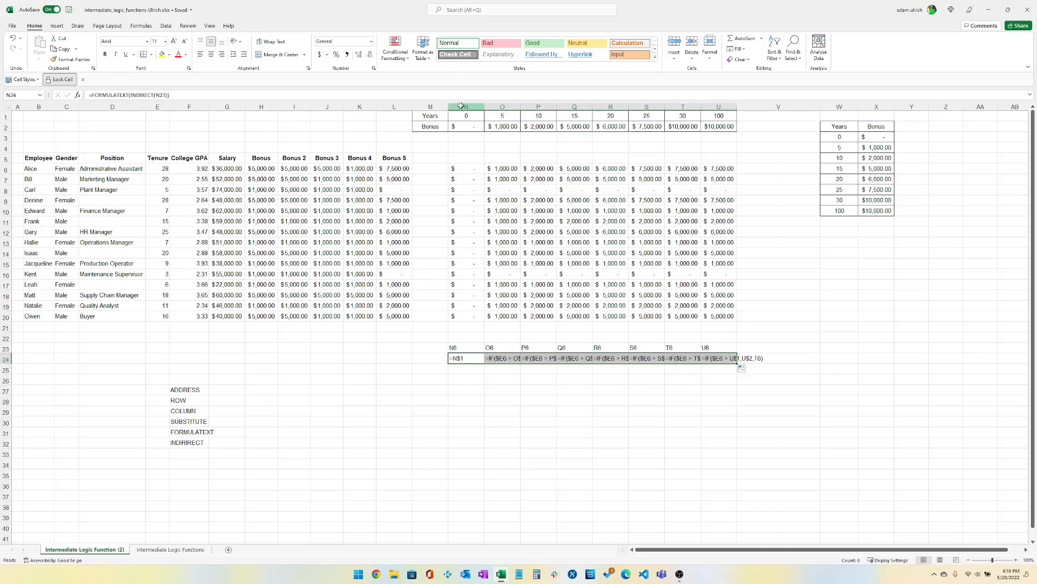
Autofit the widths of columns N through U
drag(461, 106, 735, 106)
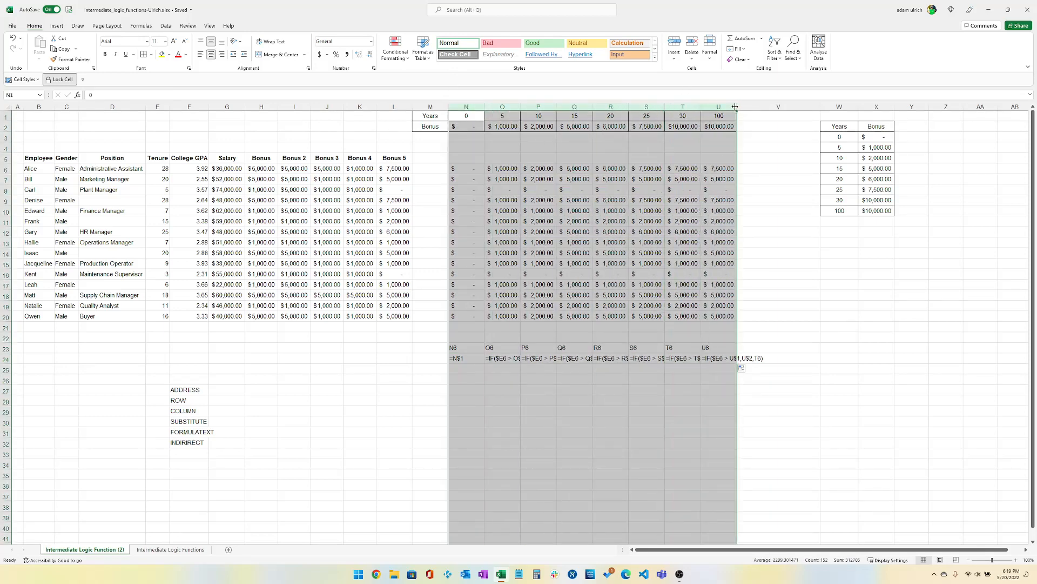
double_click(735, 107)
click(499, 369)
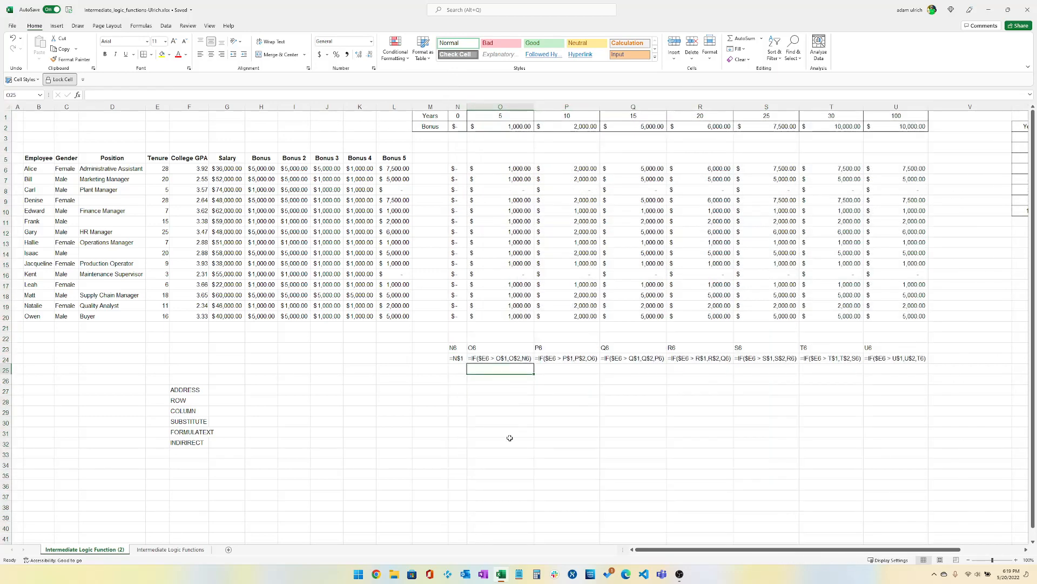
Look across the formula texts in row 24 from O24 through U24
key(Up)
key(Right)
key(Right)
key(Right)
key(Right)
key(Right)
key(Right)
key(Right)
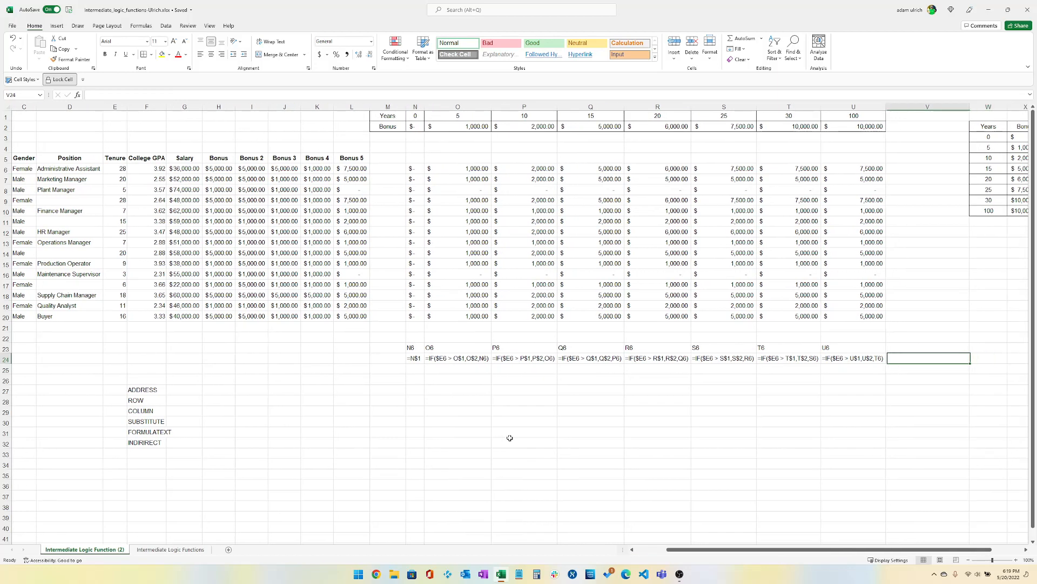
Copy the range N23:U24 with the cell addresses and their formula texts
key(Left)
key(Left)
key(Left)
key(Left)
key(Left)
key(Left)
key(Left)
key(Left)
key(Up)
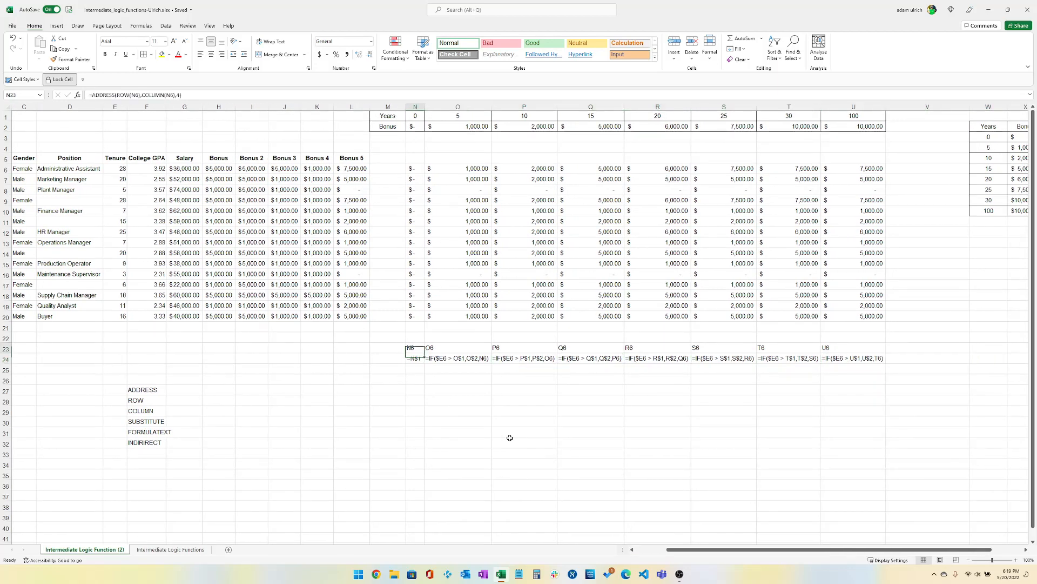
key(shift+Right)
key(shift+Right)
key(shift+Right)
key(shift+Right)
key(shift+Right)
key(shift+Right)
key(shift+Right)
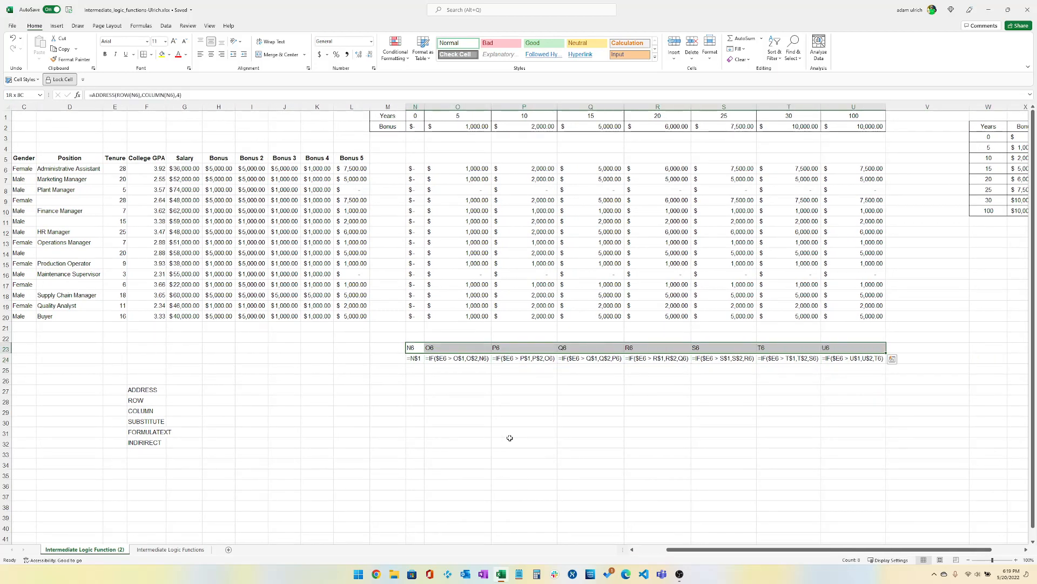
key(shift+Down)
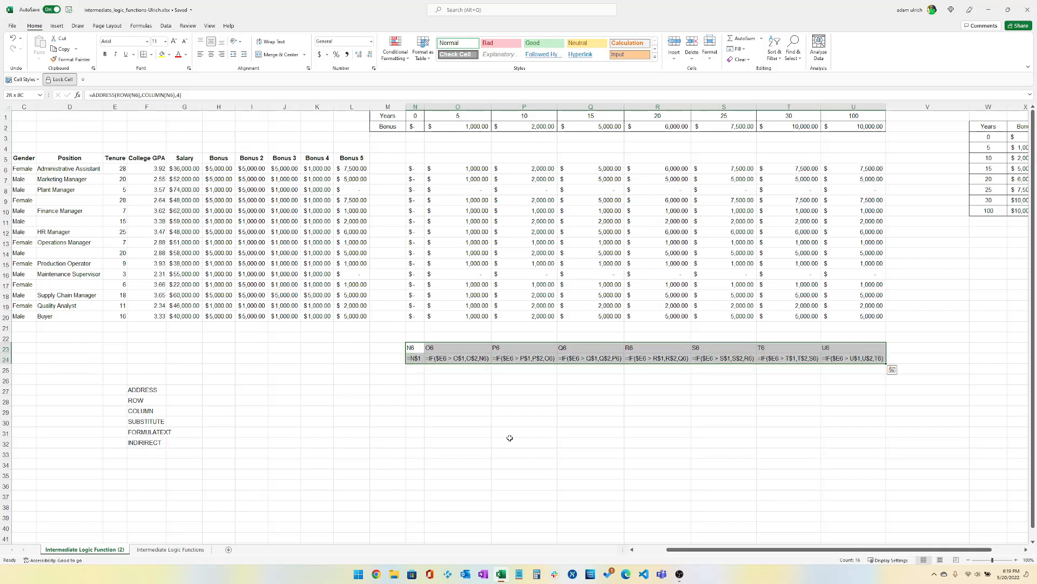
key(ctrl+c)
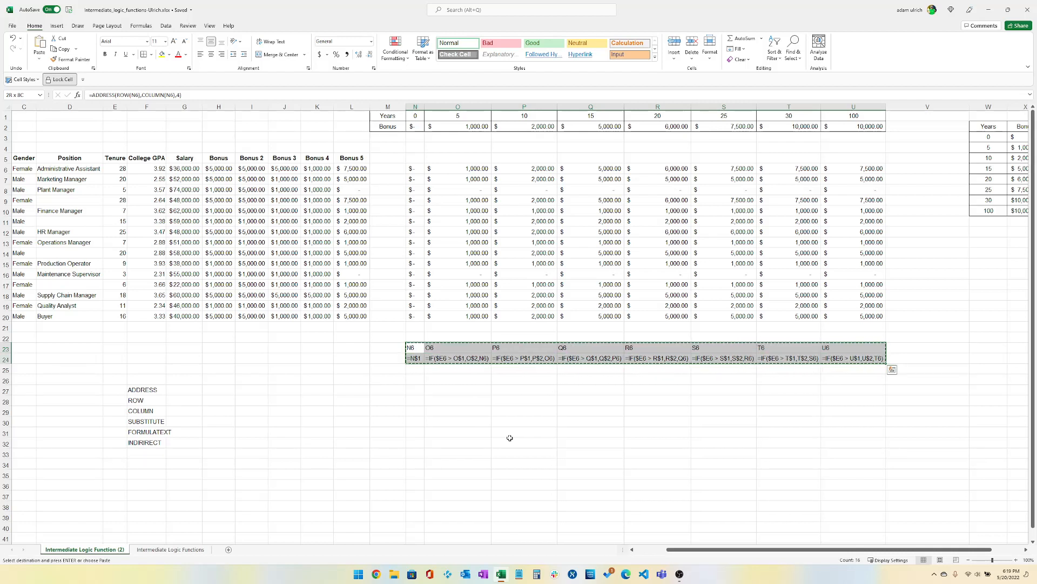
Paste the copied range at W19 as transposed values and autofit column X
key(Right)
scroll(509, 437, right, 5)
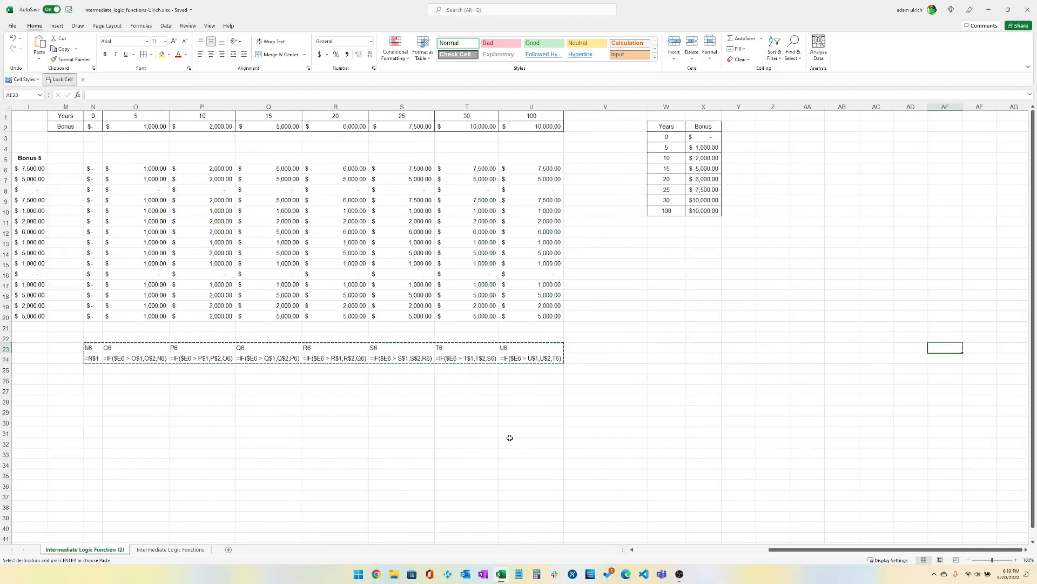
key(Up)
key(Up)
key(Up)
key(Up)
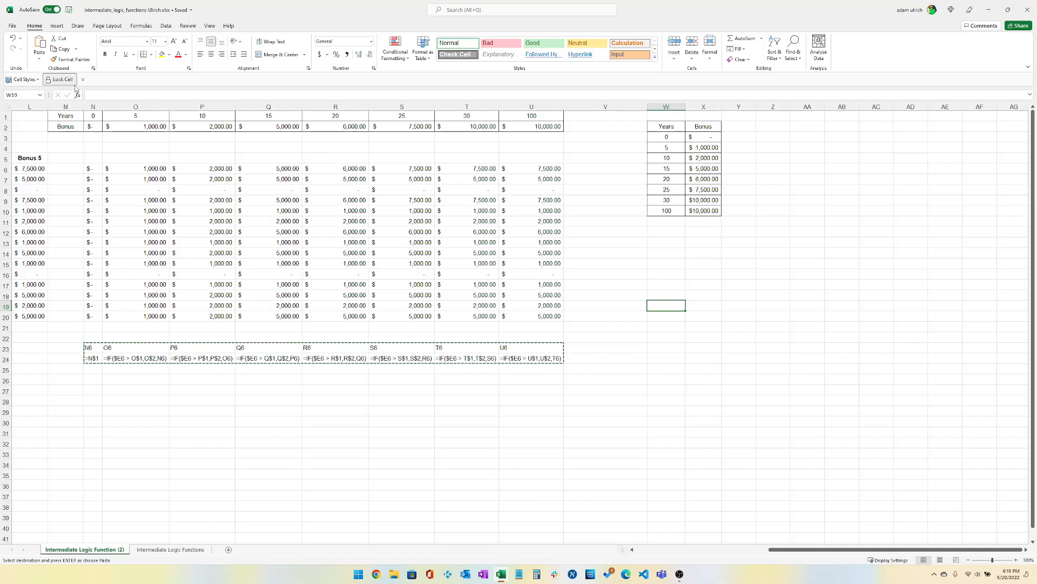
click(39, 54)
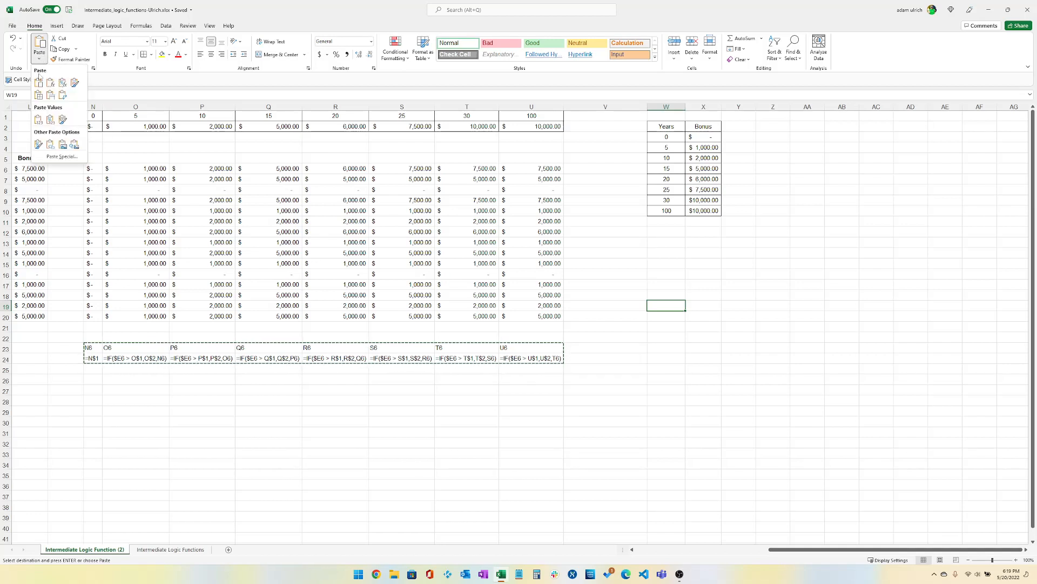
click(61, 157)
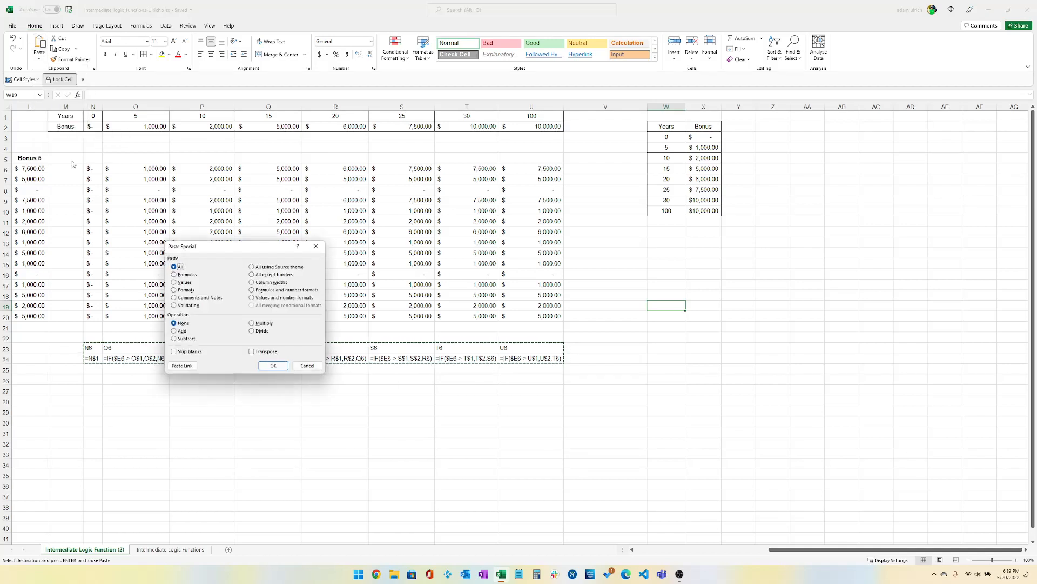
click(175, 282)
click(272, 366)
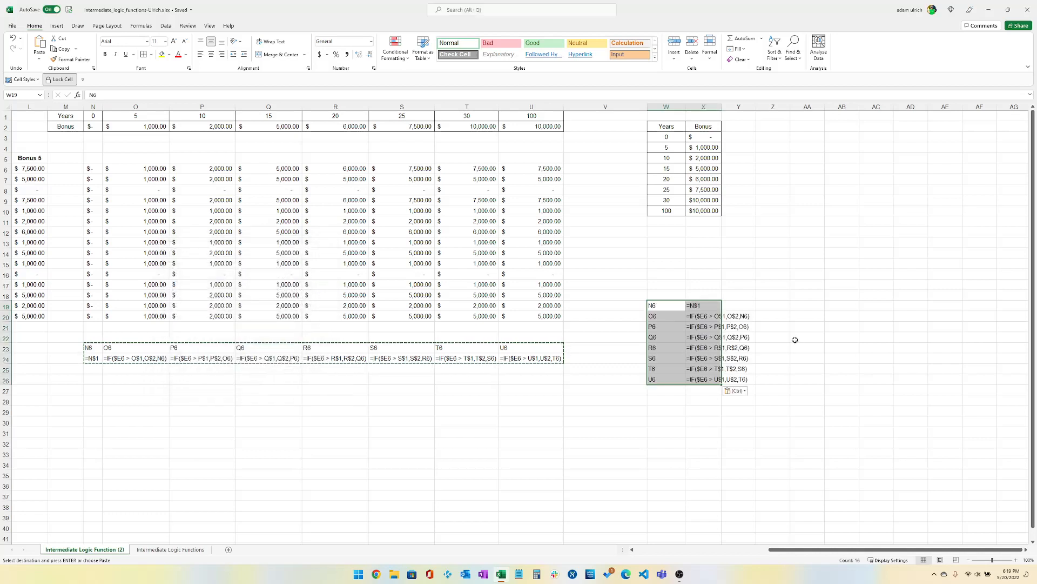
double_click(722, 106)
click(668, 393)
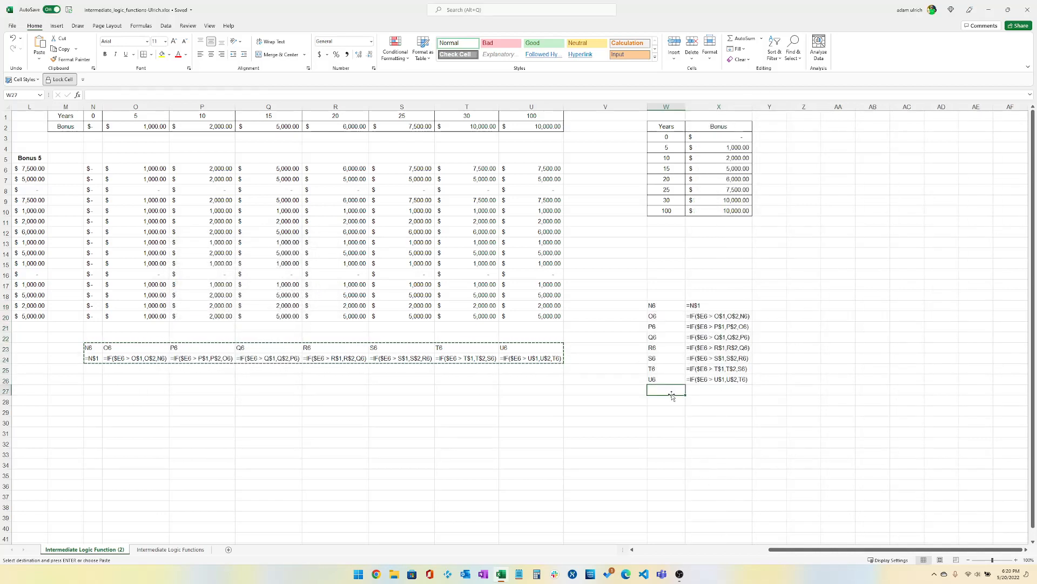
Enter =X26 in Y26 and widen column Y to about three times the width of column X
key(Up)
key(Right)
key(Right)
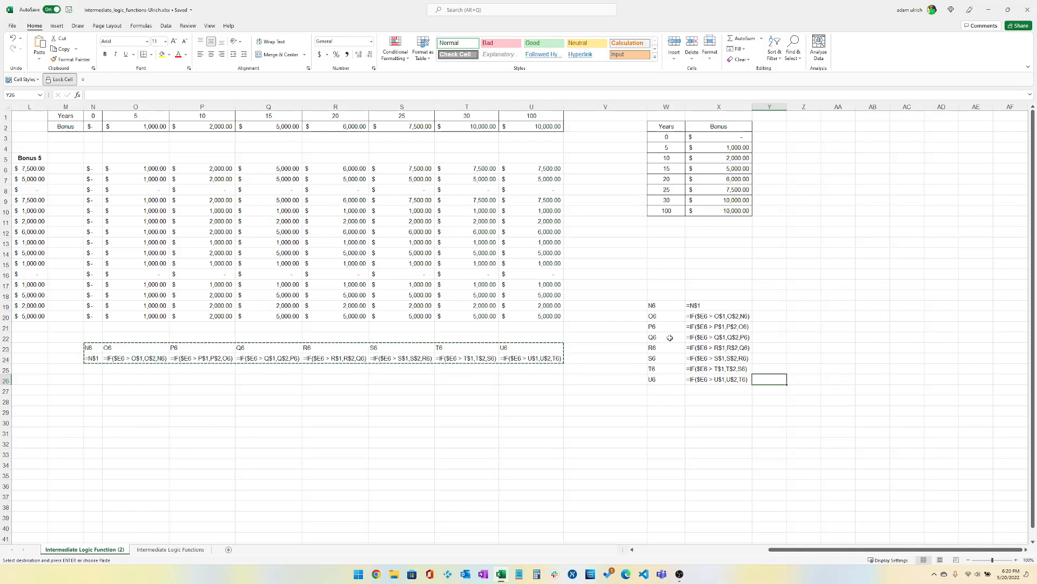
text(=x26)
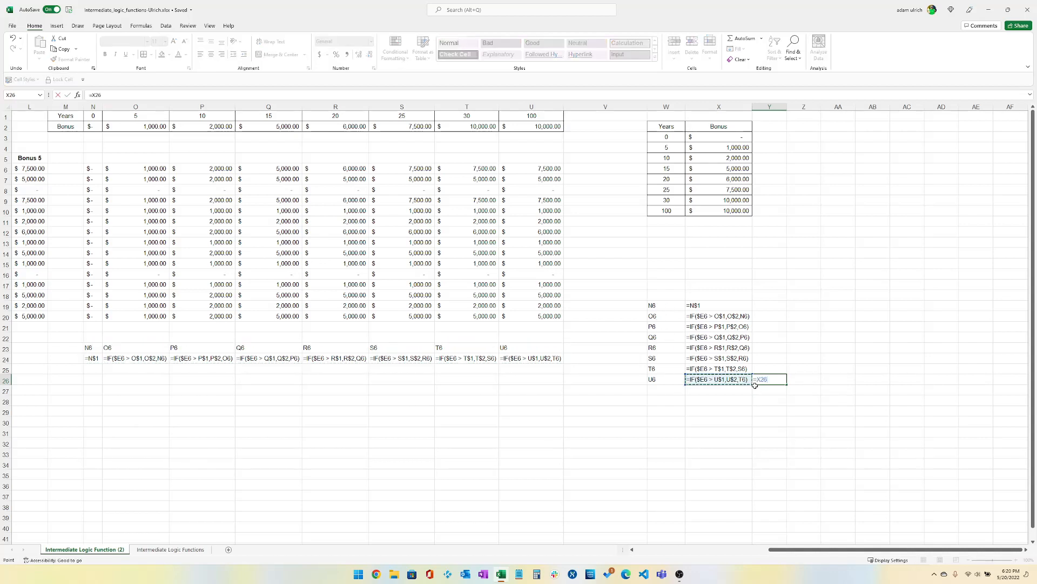
key(Return)
click(756, 382)
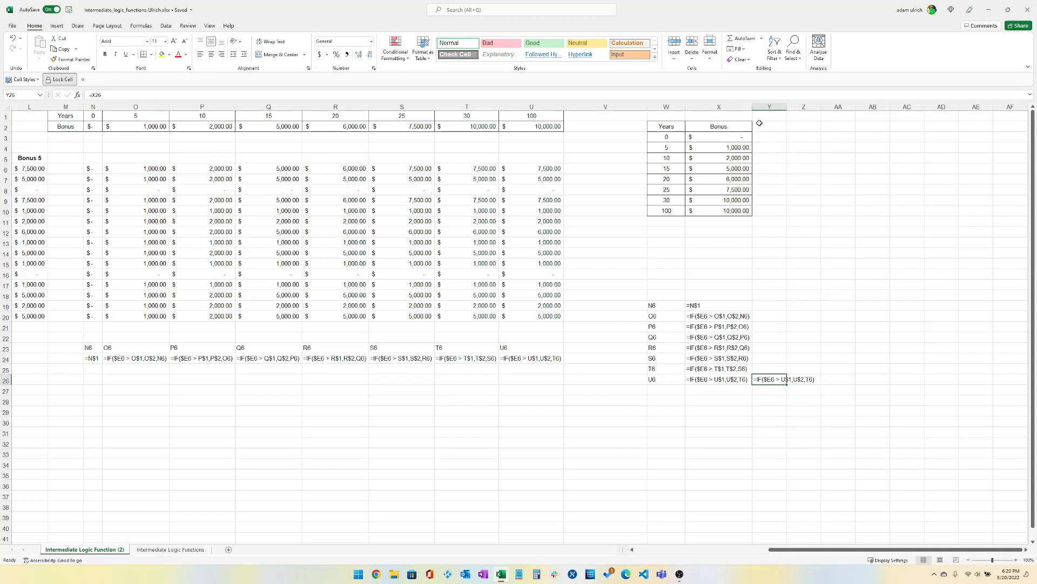
drag(787, 109, 951, 108)
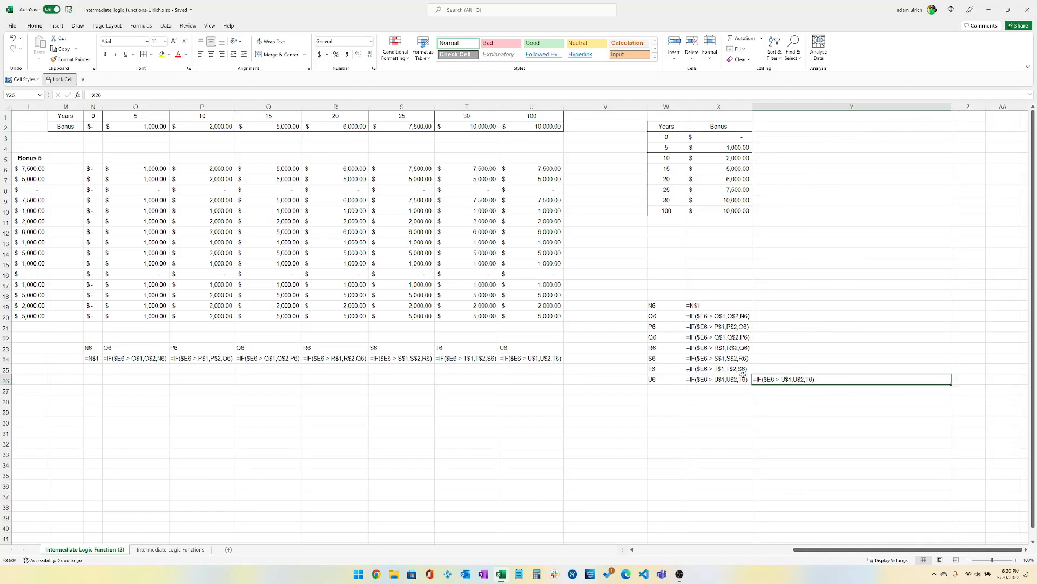
Start a SUBSTITUTE formula in Y25 with Y26 as the text to work on
click(659, 370)
click(697, 370)
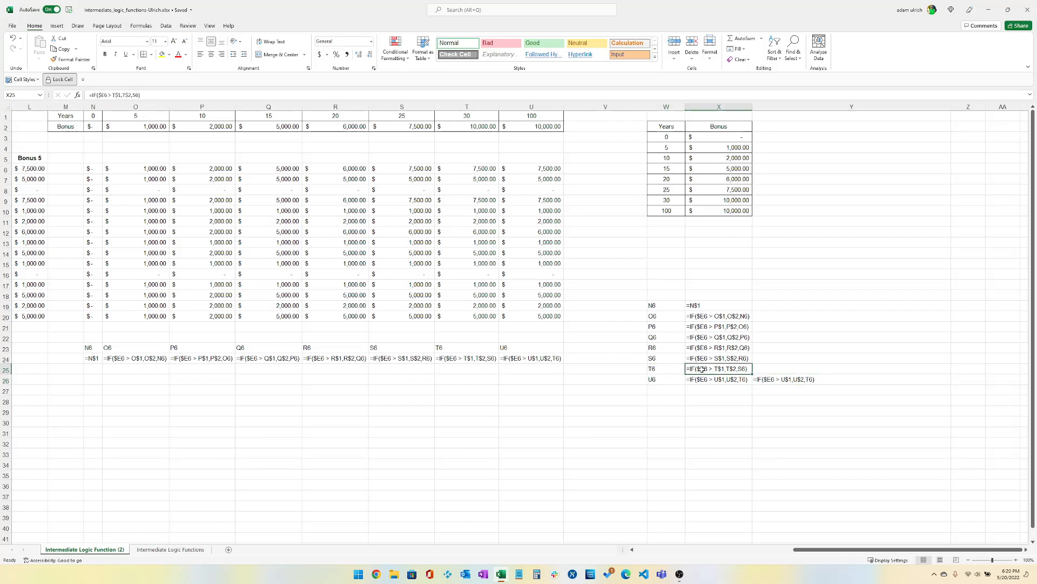
click(671, 361)
click(706, 360)
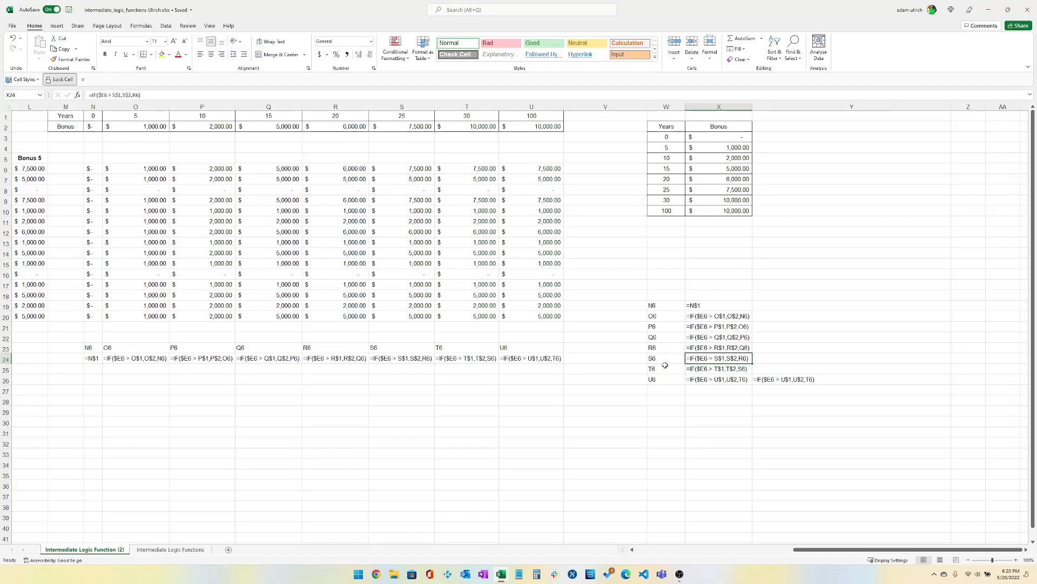
click(769, 371)
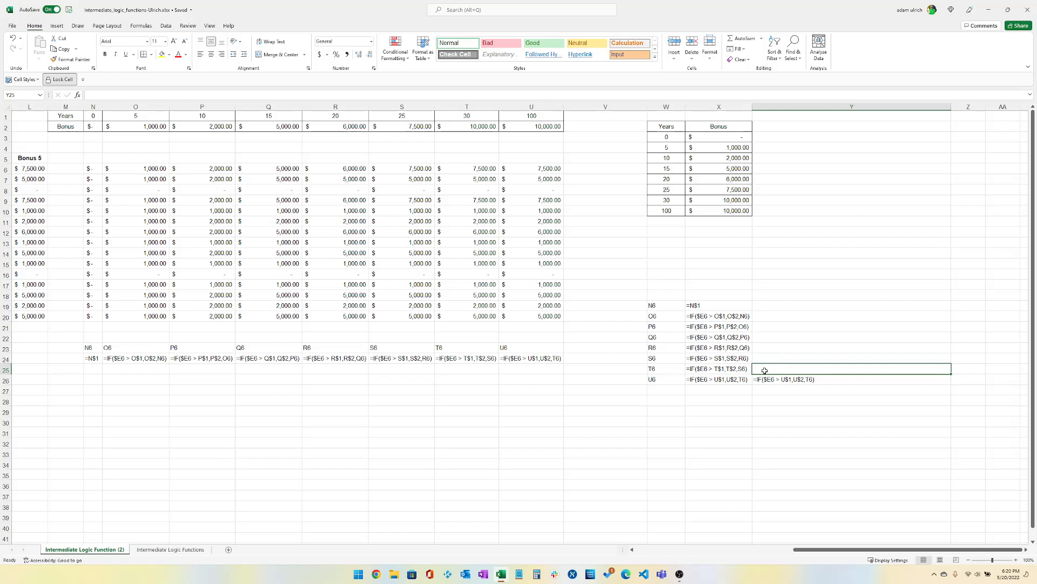
text(=)
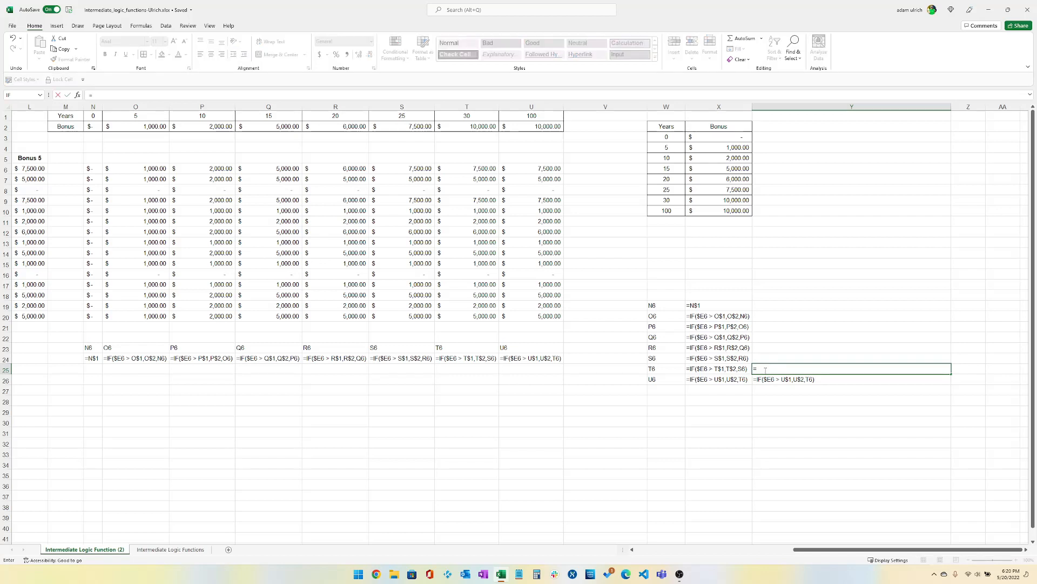
text(SUBSTITUTE()
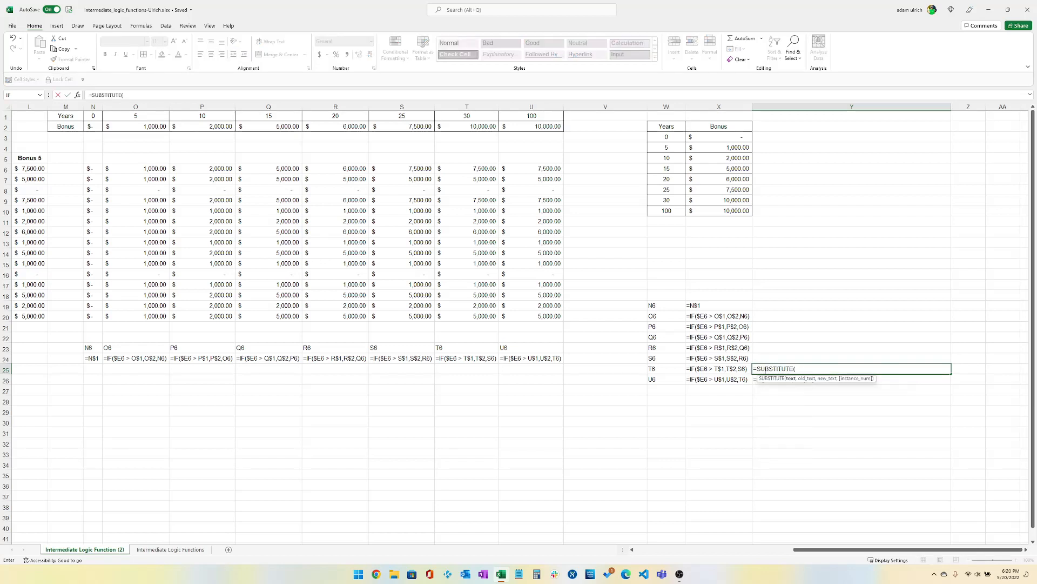
key(Down)
text(,)
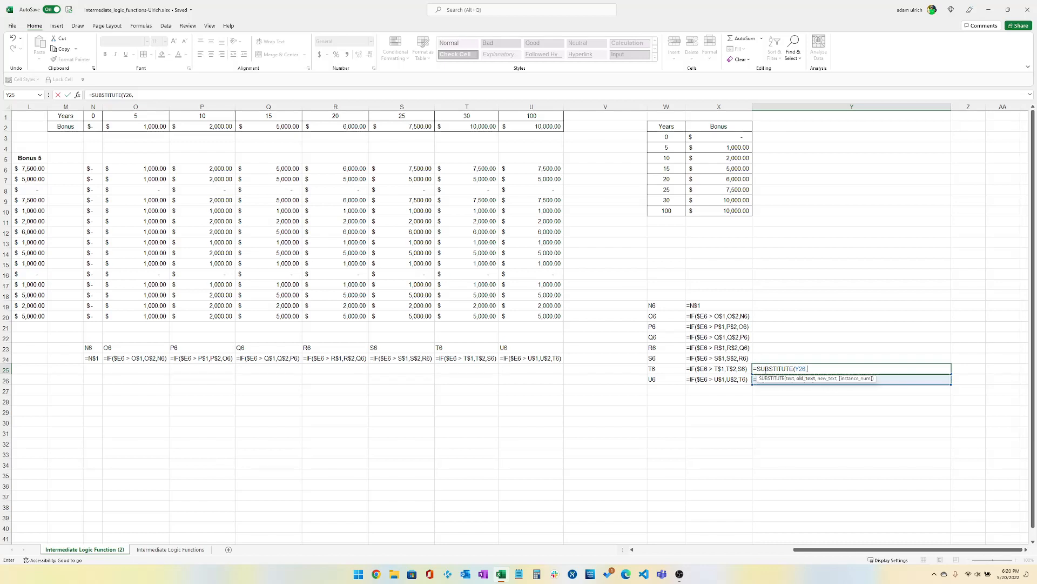
Complete the SUBSTITUTE formula in Y25 with W25 as the old text and X25 as the new text
click(670, 372)
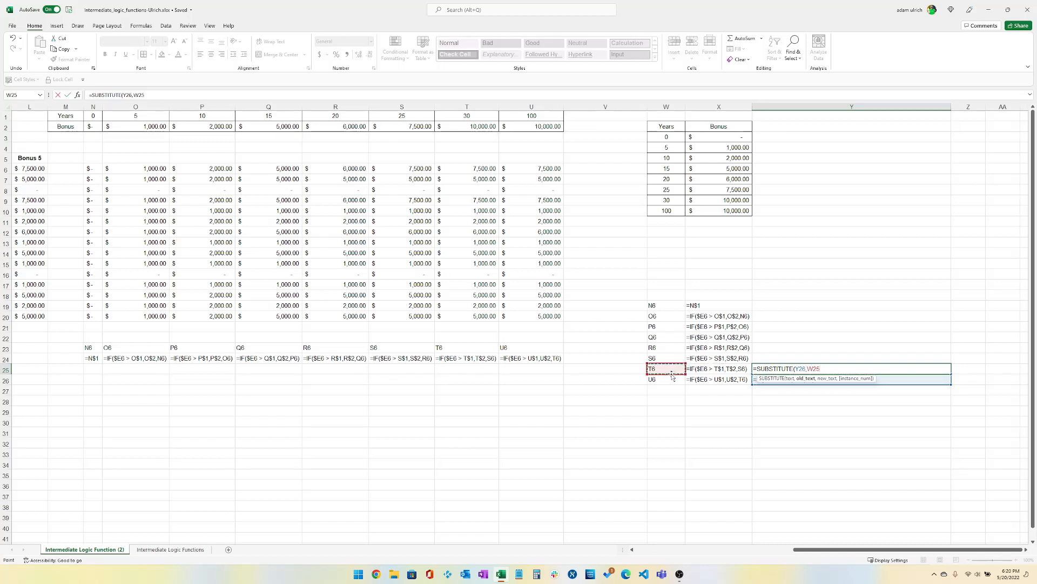
text(,)
click(718, 371)
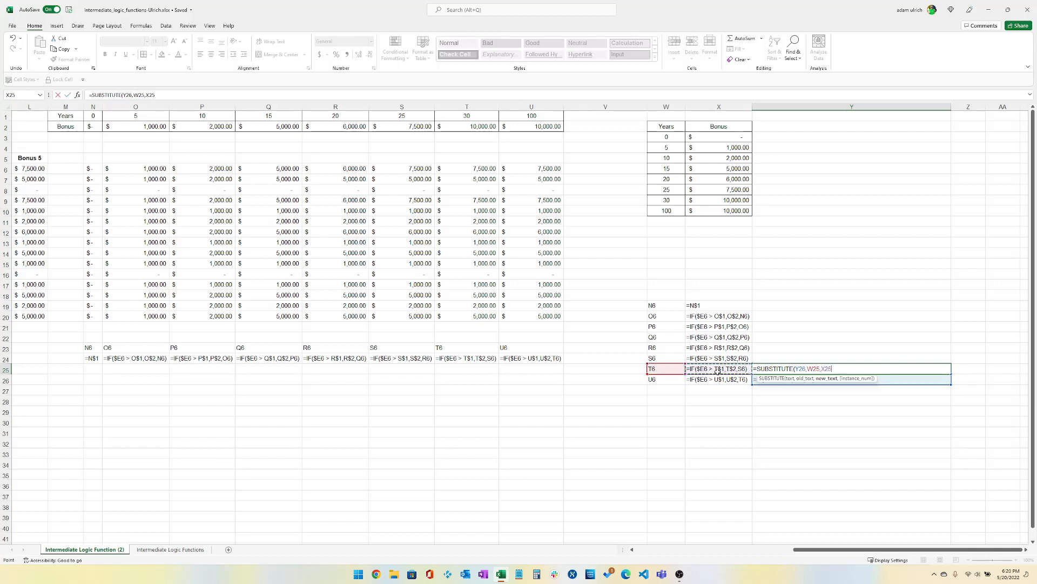
text())
key(Return)
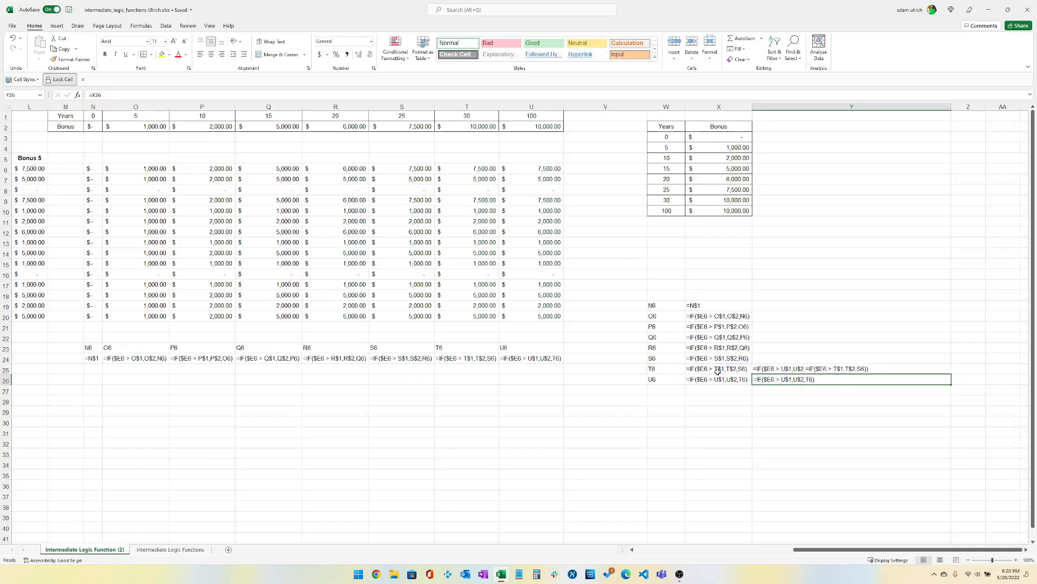
Fill the SUBSTITUTE formula from Y25 up through Y19
click(873, 368)
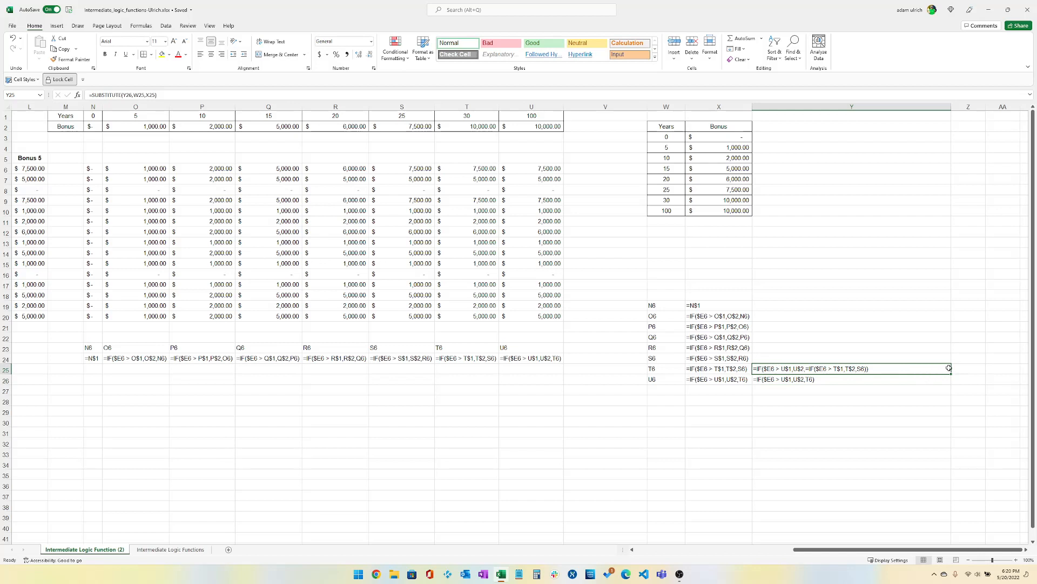
drag(949, 368, 941, 300)
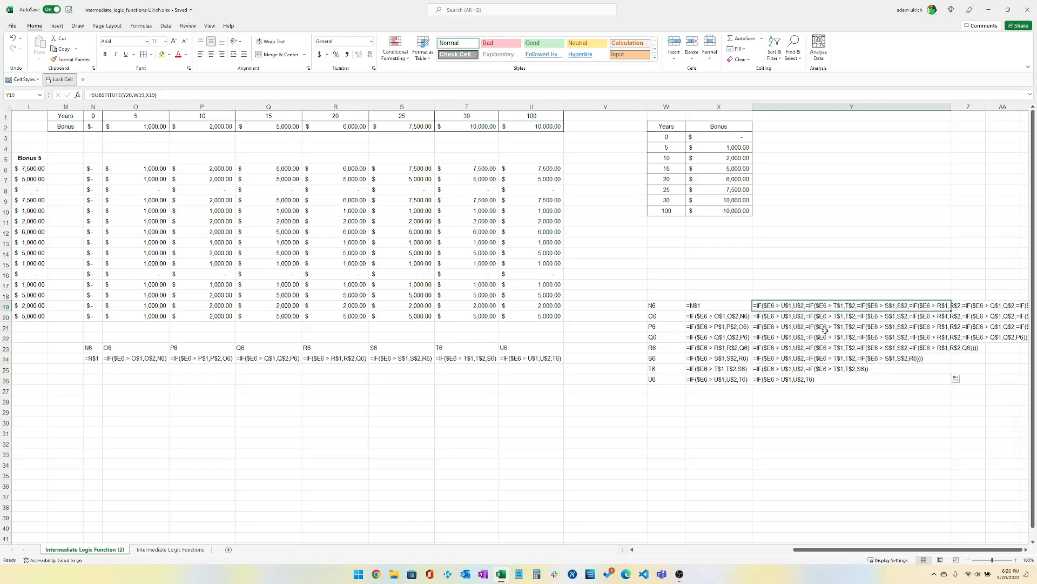
Examine the full nested IF text in Y19 across its overflow columns and compare it with the rows beneath
key(Right)
key(Right)
key(Right)
key(Right)
key(Right)
key(Right)
key(Left)
key(Left)
key(Left)
key(Left)
key(Left)
key(Left)
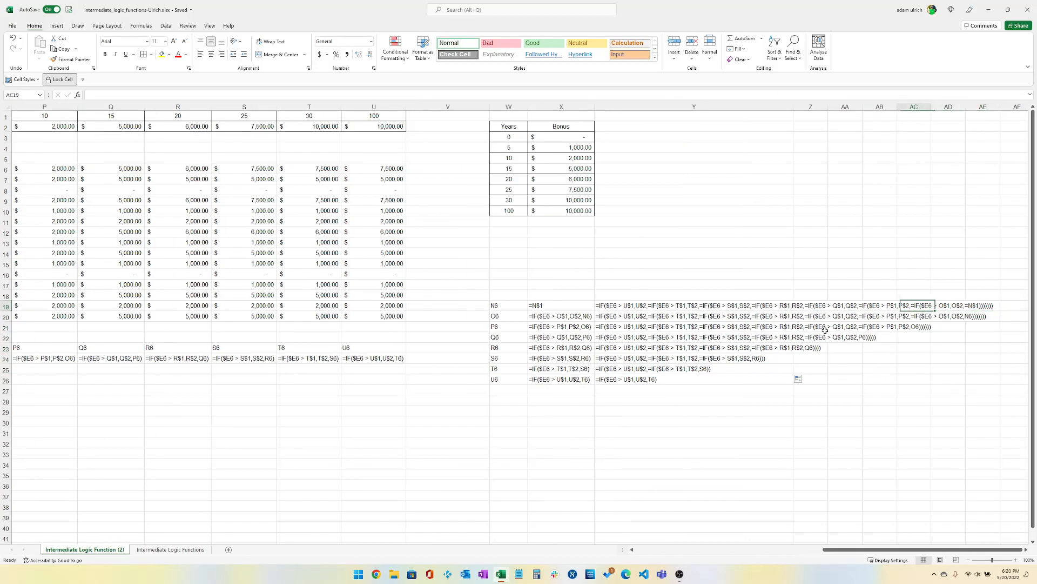
key(Down)
key(Down)
key(Down)
key(Down)
key(Down)
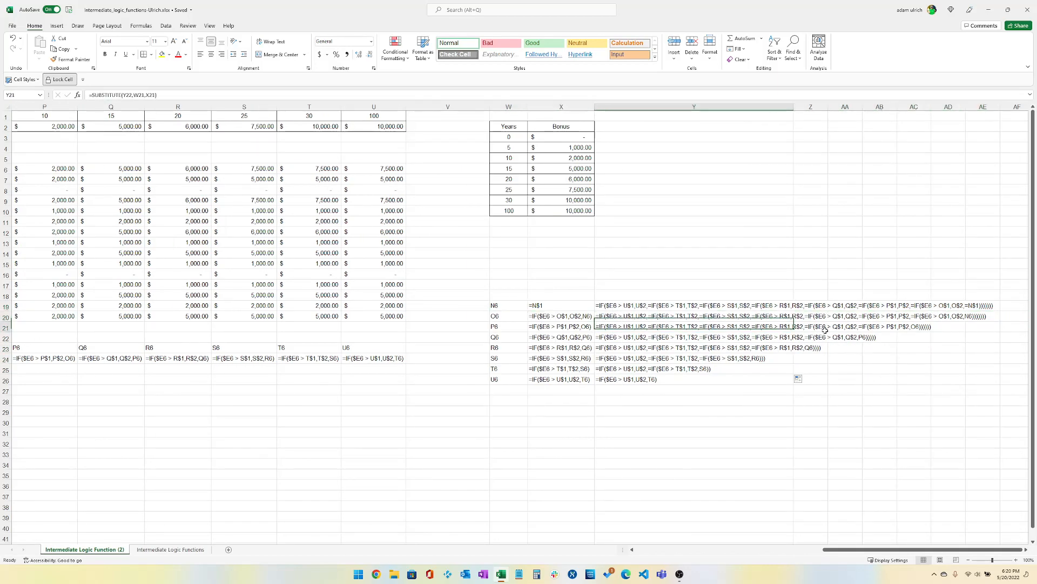
key(Up)
key(Up)
key(Up)
key(Up)
key(Up)
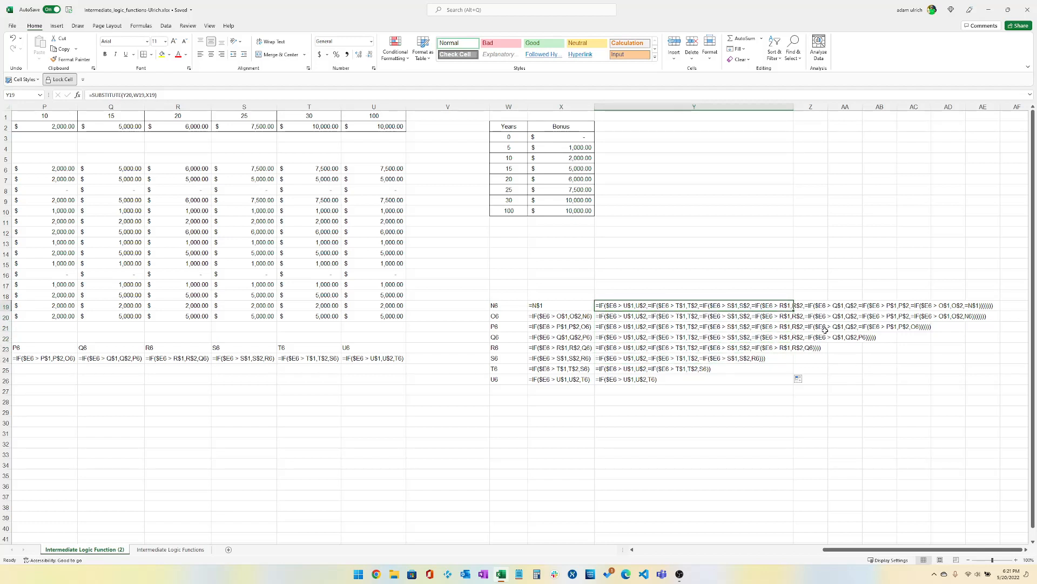
Enter =SUBSTITUTE(Y19,"=","") in Y18 to strip every equals sign from the nested formula text
key(Up)
text(=sub)
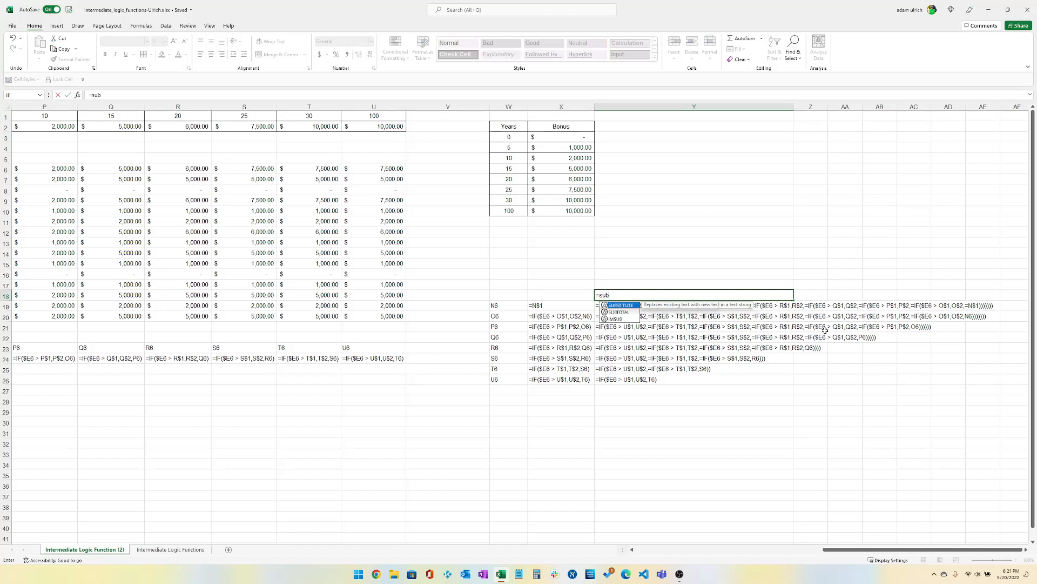
key(Tab)
key(Down)
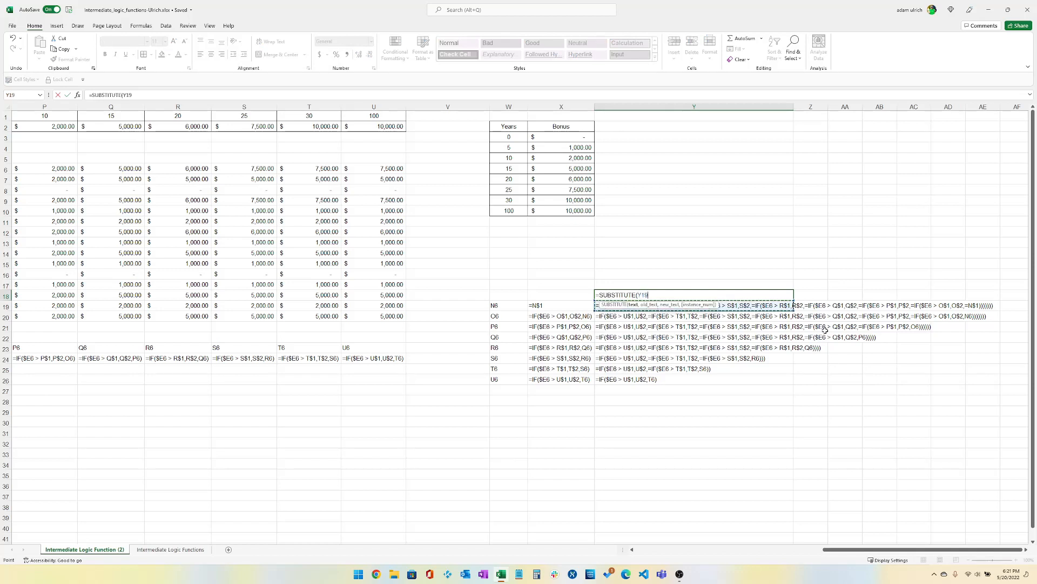
text(,"=)
text(,")
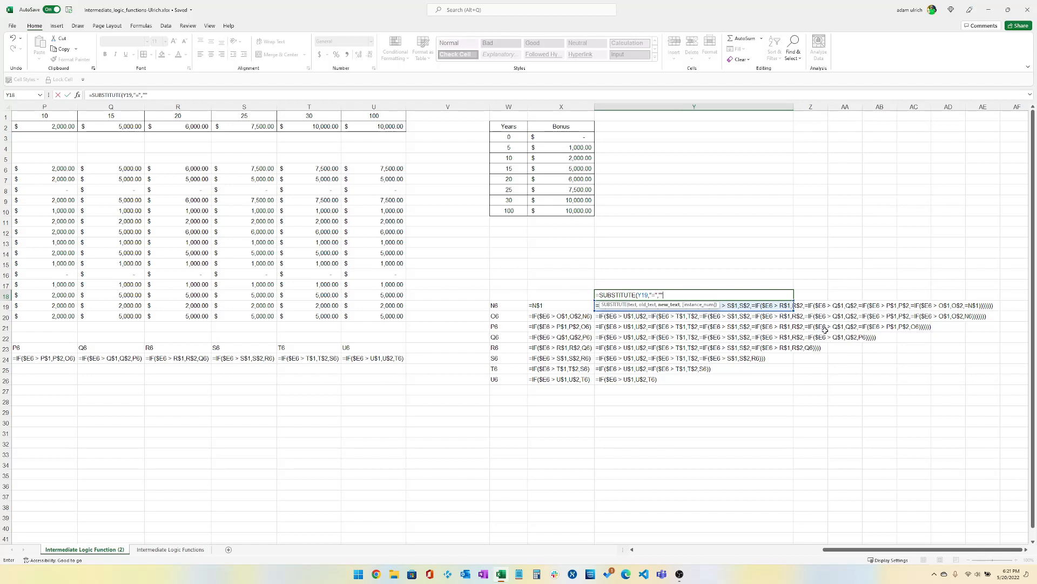
text("))
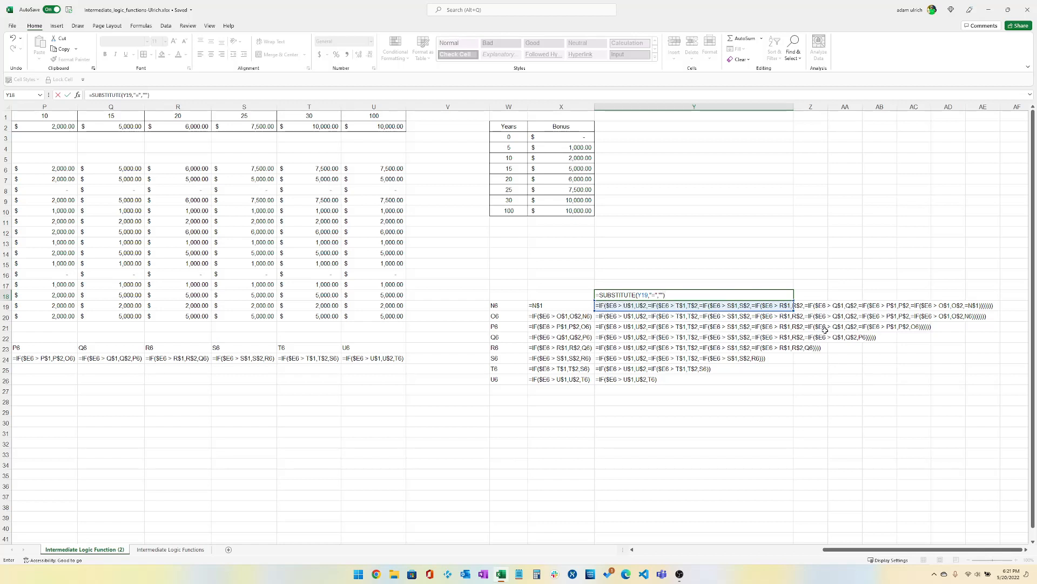
key(ctrl+Return)
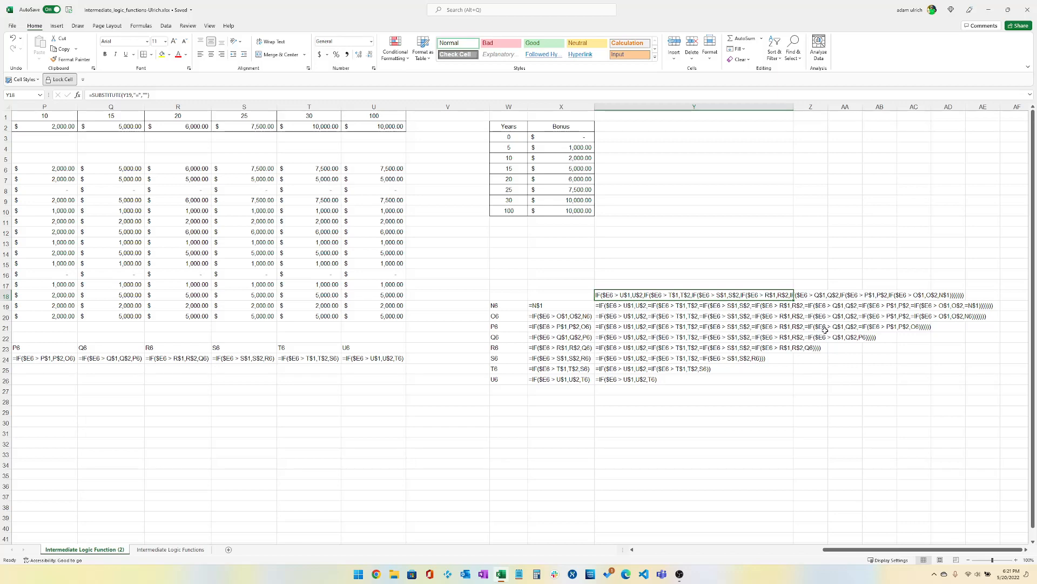
Copy the cleaned formula text in Y18 and paste it as values into M6
key(ctrl+c)
key(Left)
key(Left)
key(Left)
key(Left)
key(Left)
key(Left)
key(Left)
key(Left)
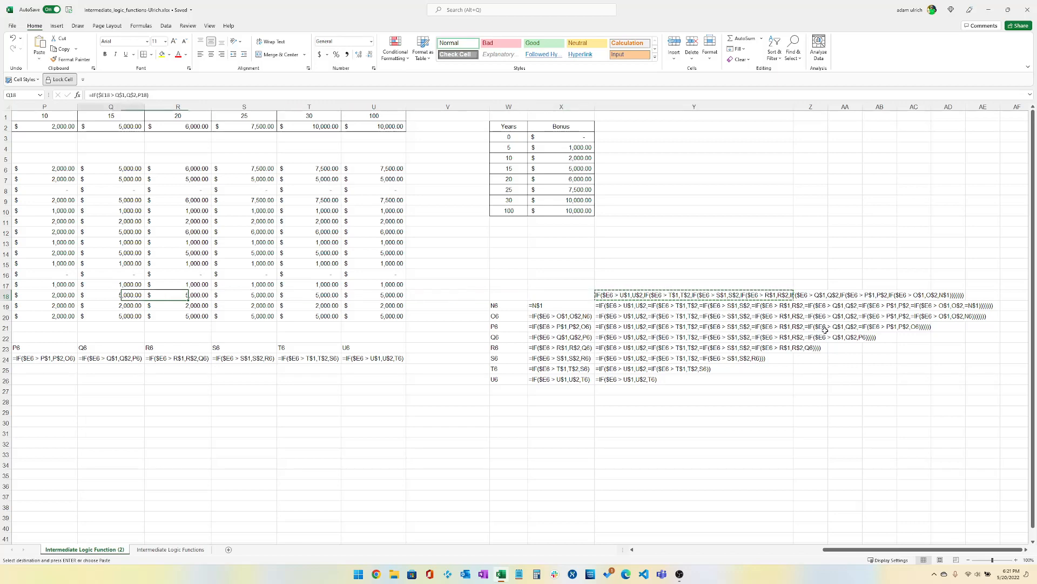
key(Left)
key(Left)
key(Left)
key(Left)
key(Left)
key(Left)
key(Left)
key(Left)
key(Left)
key(Left)
key(Up)
key(Up)
key(Up)
key(Up)
key(Up)
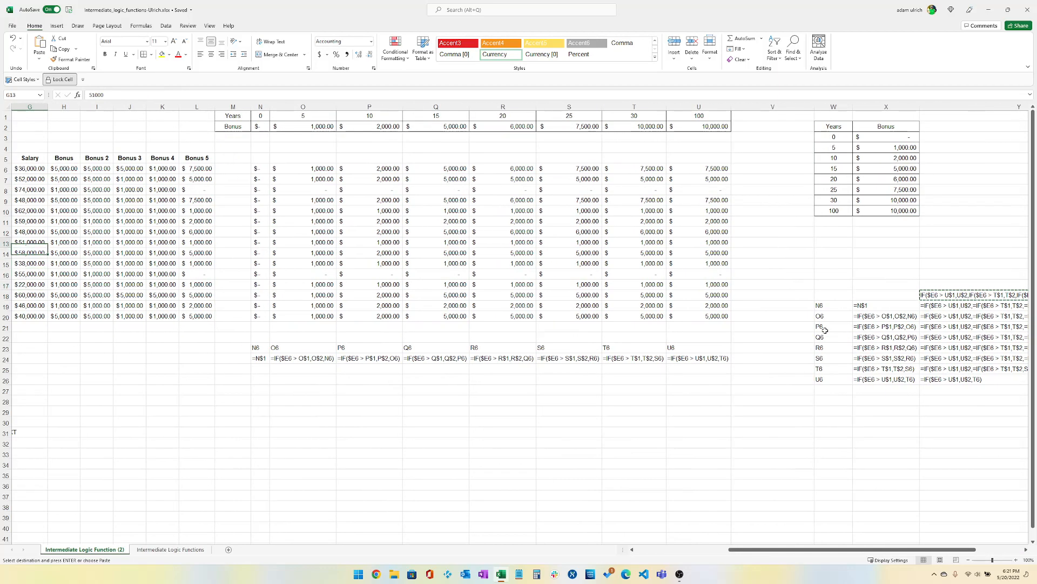
key(Up)
key(Up)
key(Up)
key(Up)
key(Up)
key(Right)
key(Right)
key(Right)
key(Right)
key(Right)
key(Right)
key(Up)
key(Up)
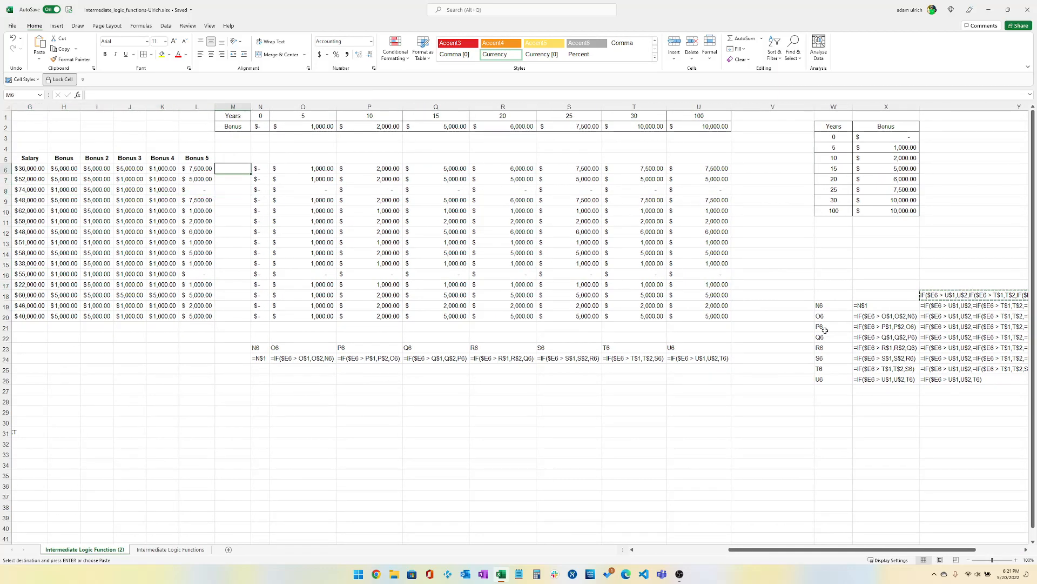
click(38, 58)
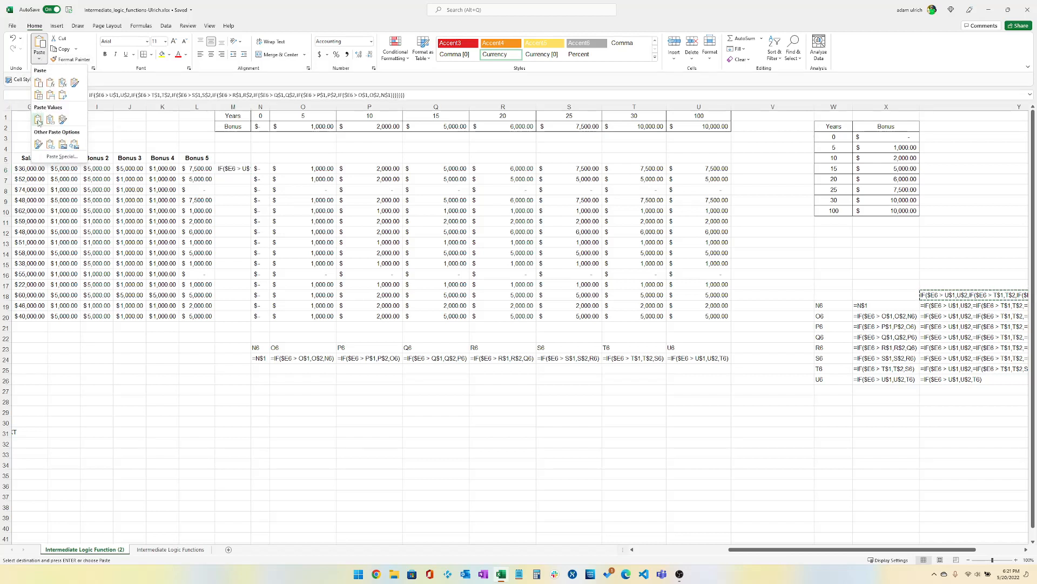
click(38, 119)
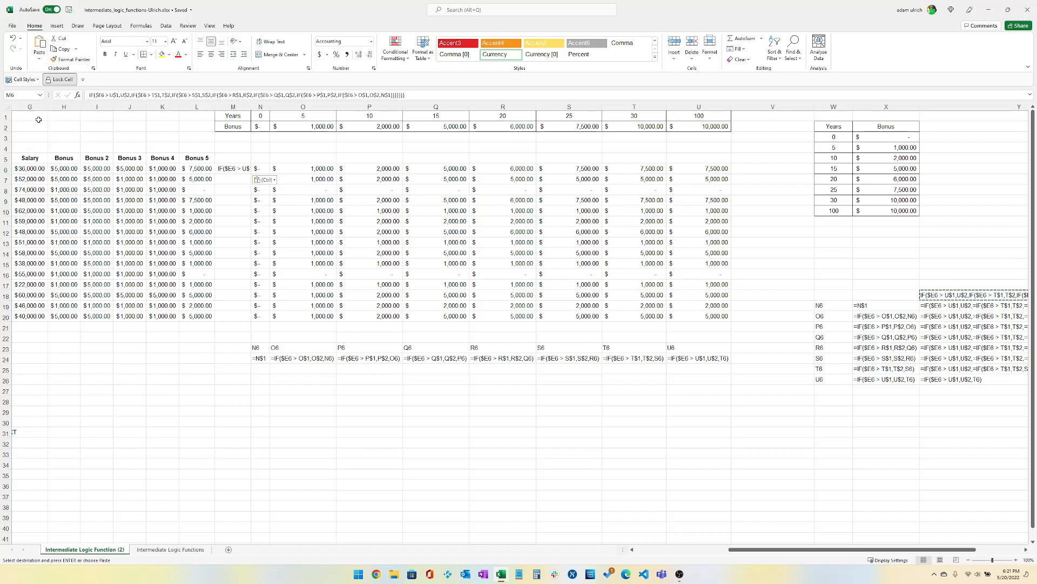
Add a leading equals sign to the text in M6 to make it a live formula, and fill it down to M20
double_click(238, 168)
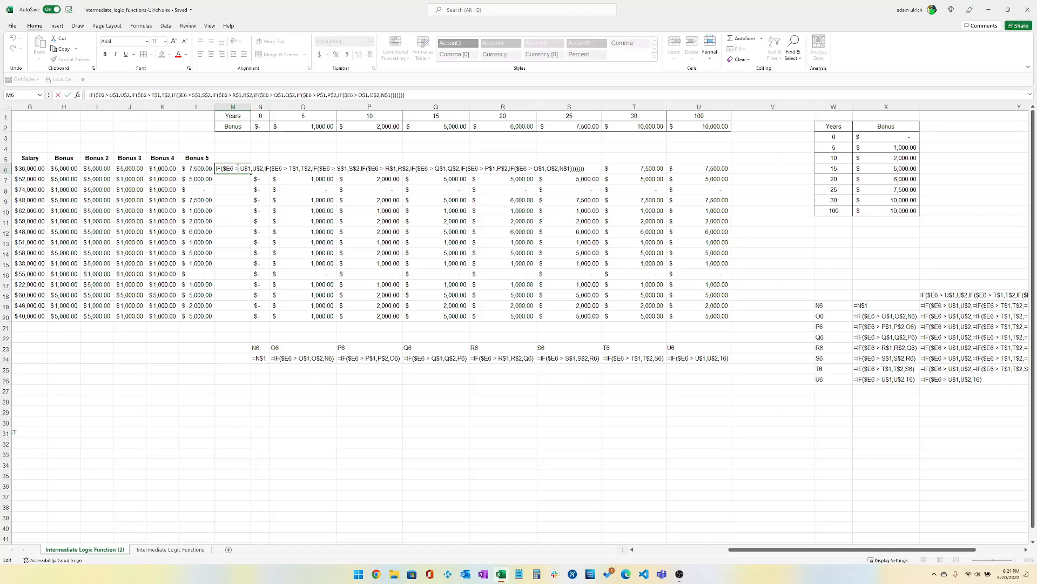
key(Home)
text(=)
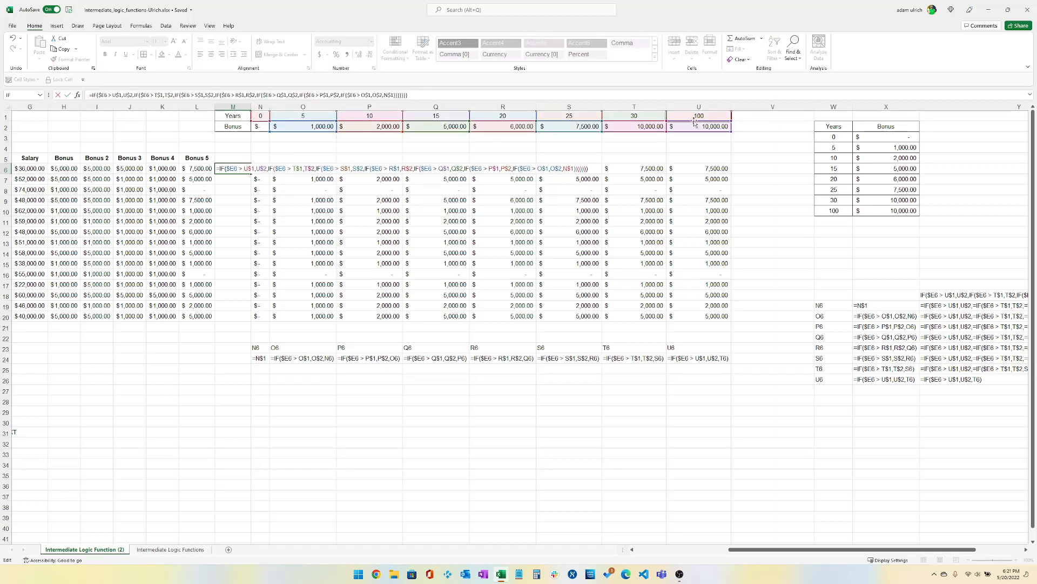
key(Return)
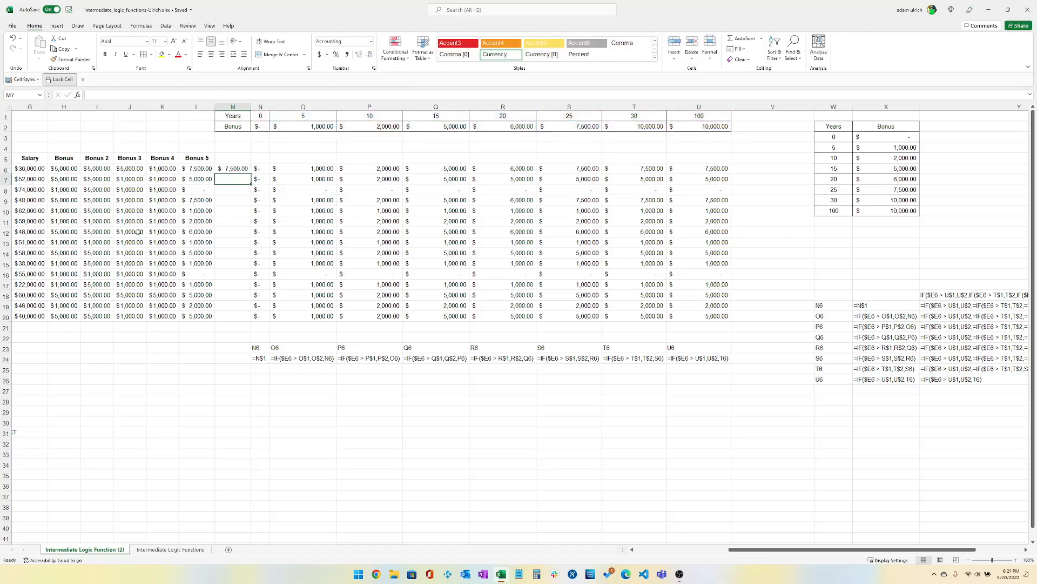
key(Up)
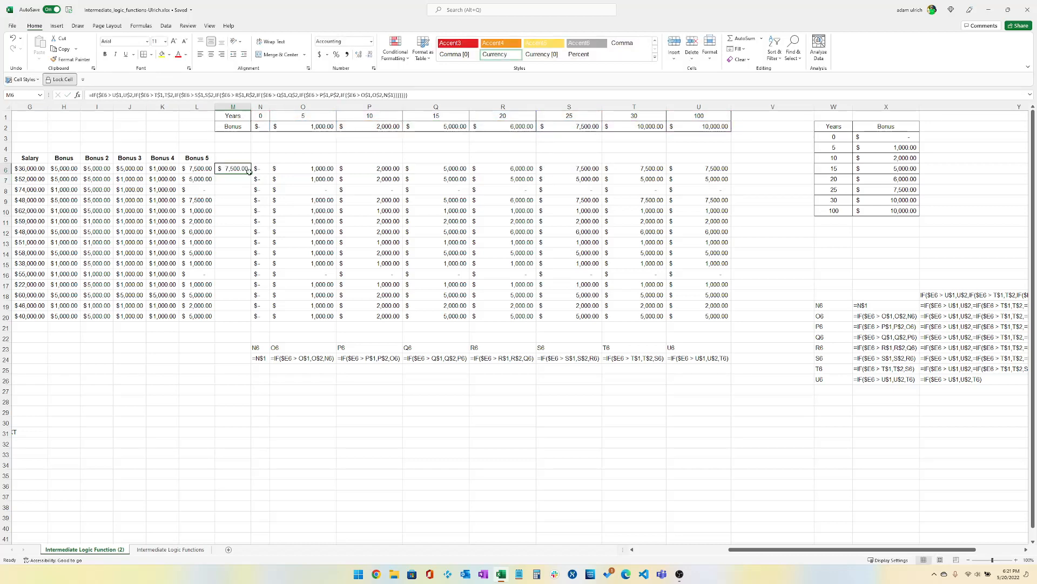
drag(250, 173, 250, 320)
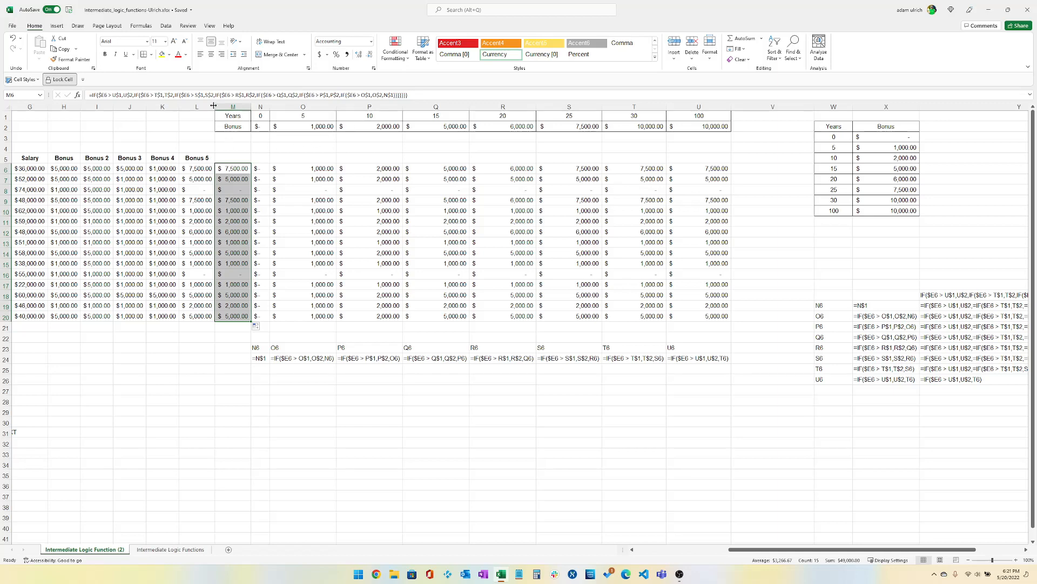
Review the build chain: the formulas in O23 and O24, the W19:X26 list, the SUBSTITUTE cells in column Y, and the nested IF in M6
click(278, 349)
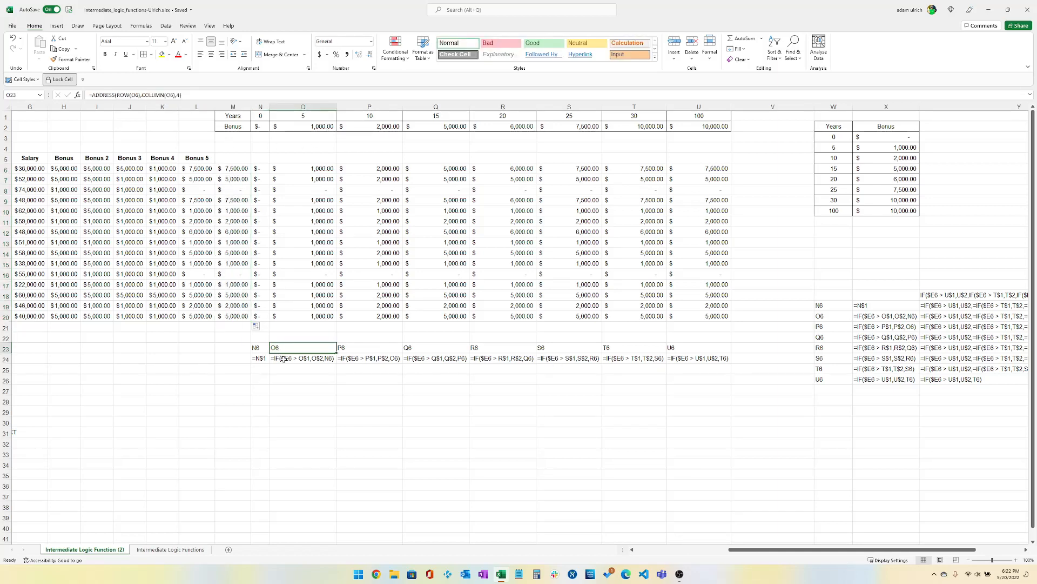
click(284, 359)
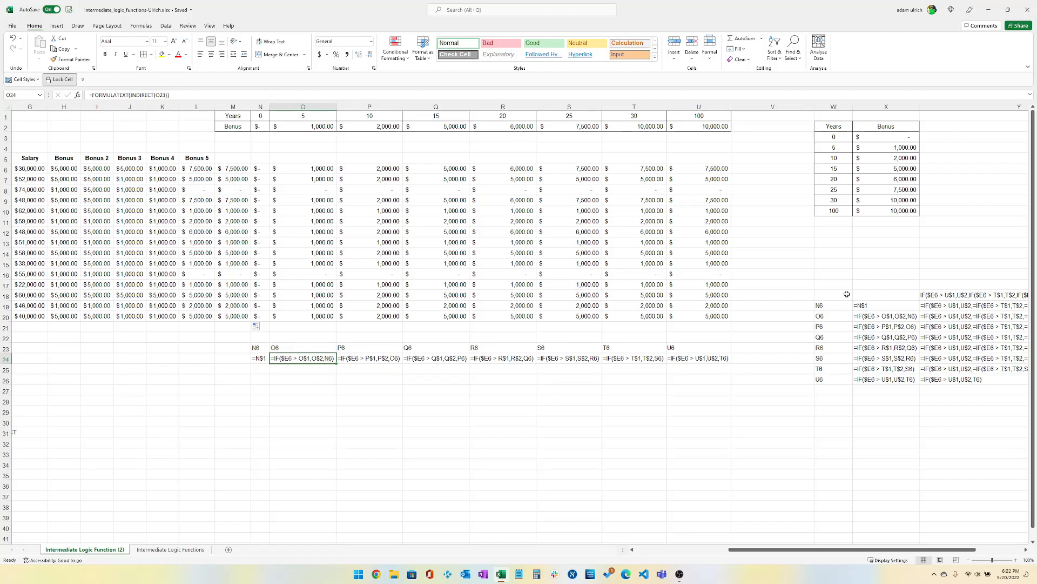
drag(839, 305, 876, 380)
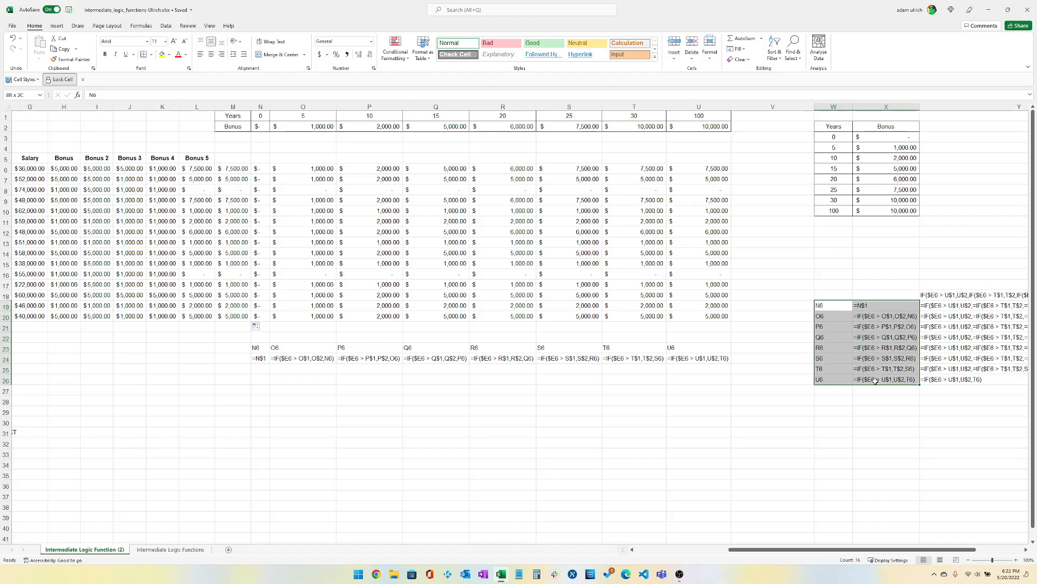
click(971, 380)
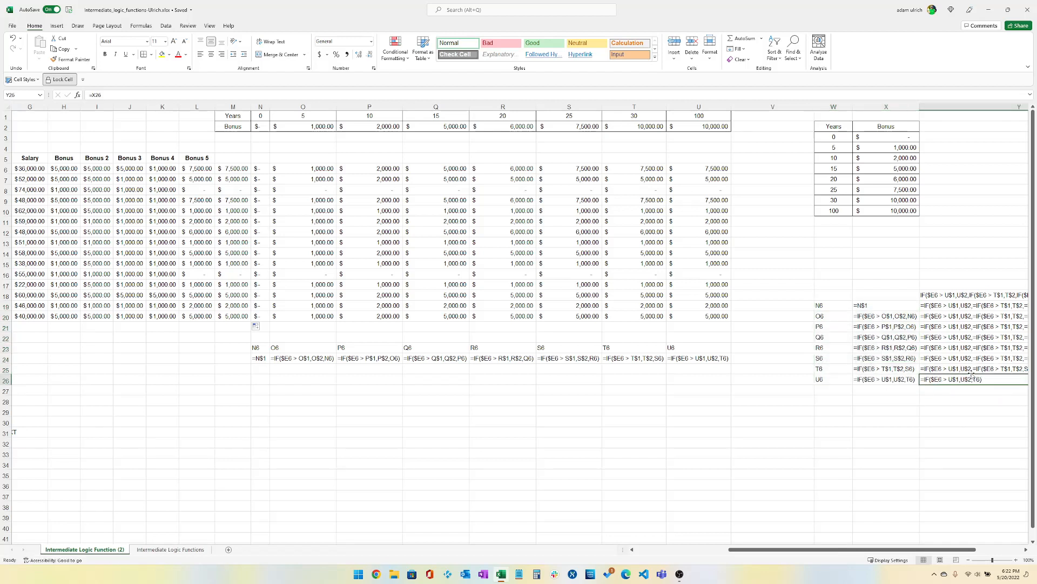
click(972, 369)
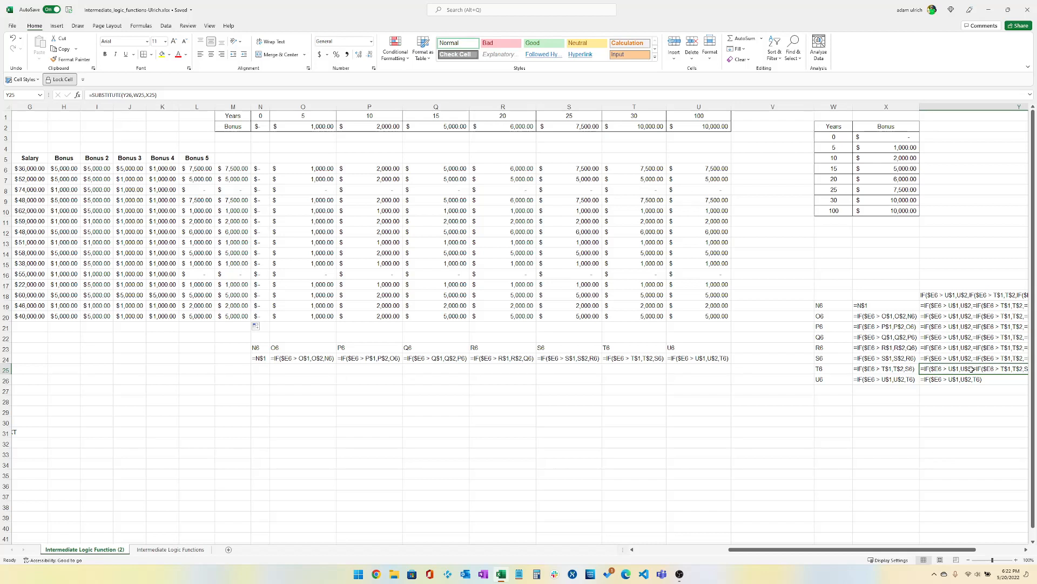
click(975, 296)
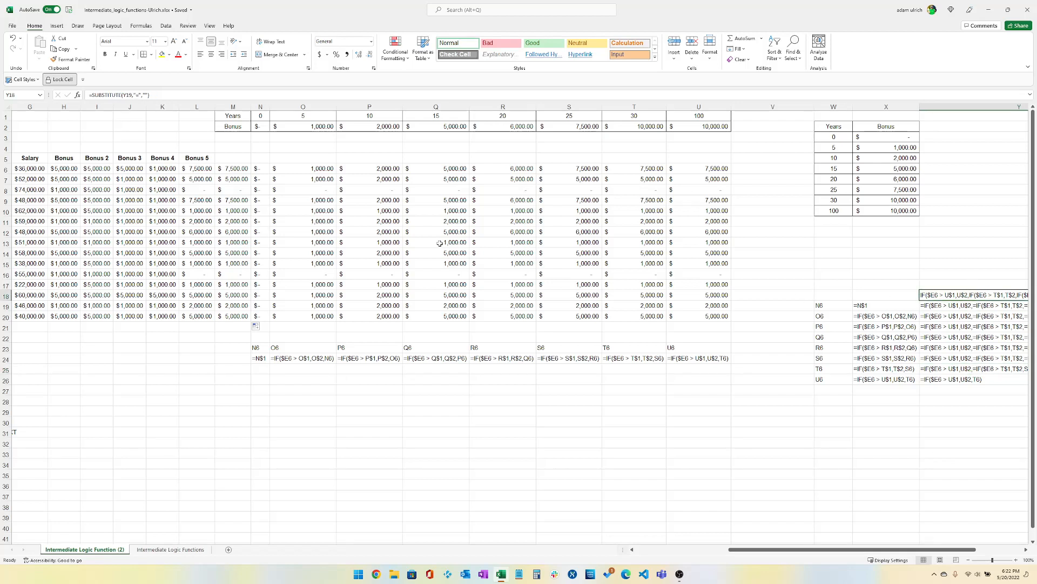
click(234, 169)
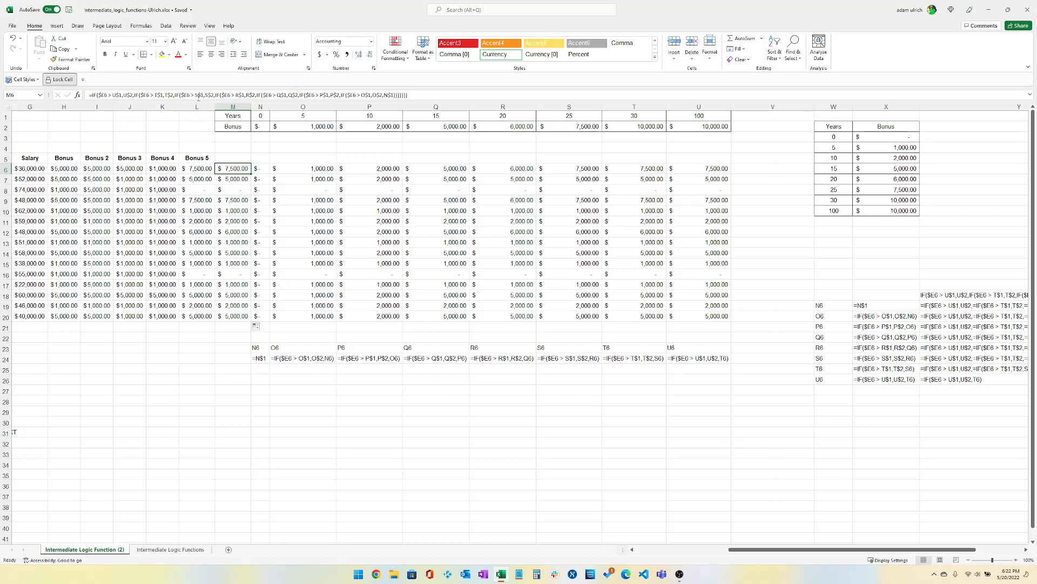
click(199, 95)
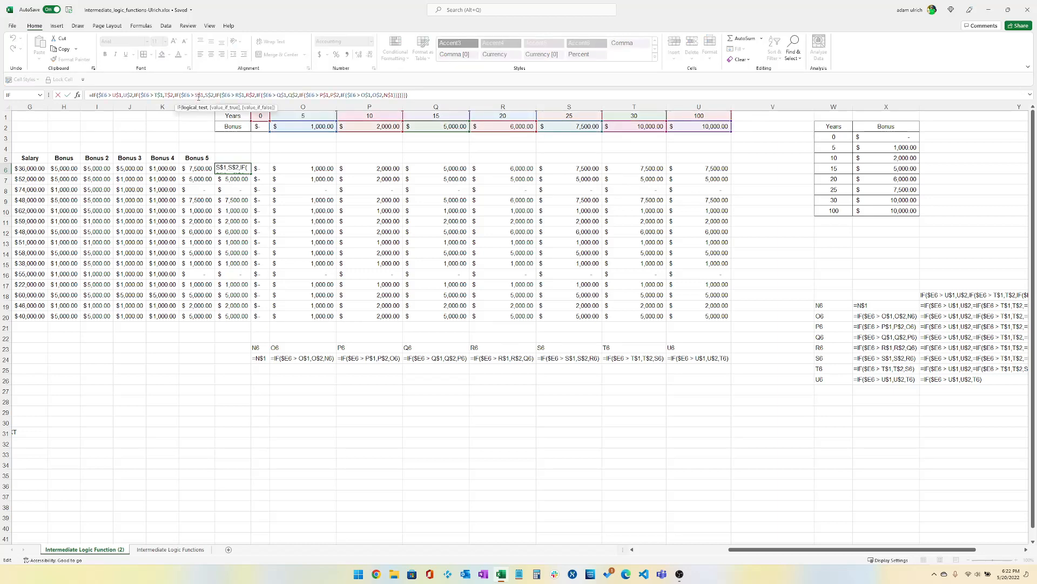
key(Escape)
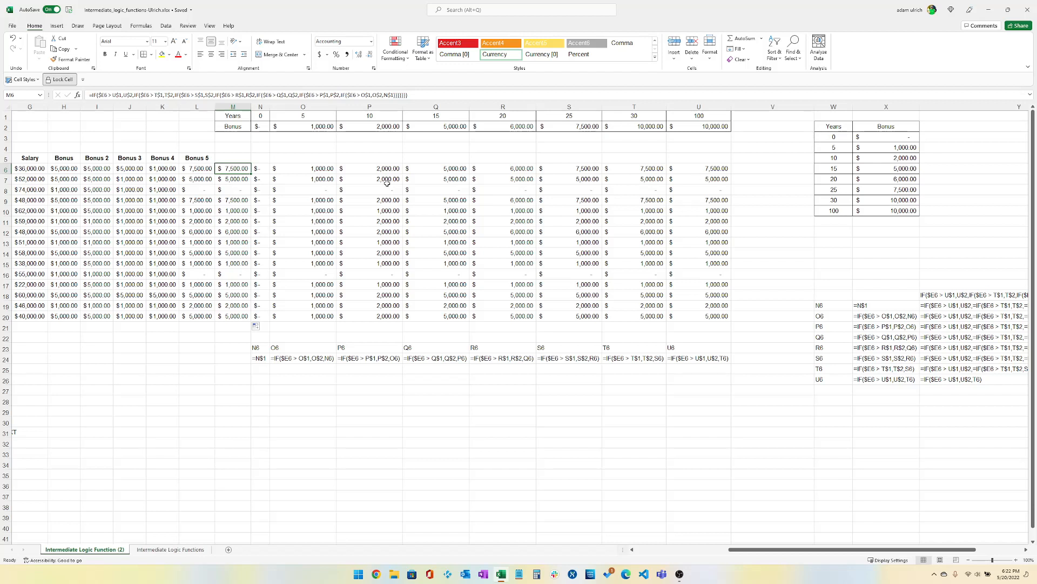
click(880, 382)
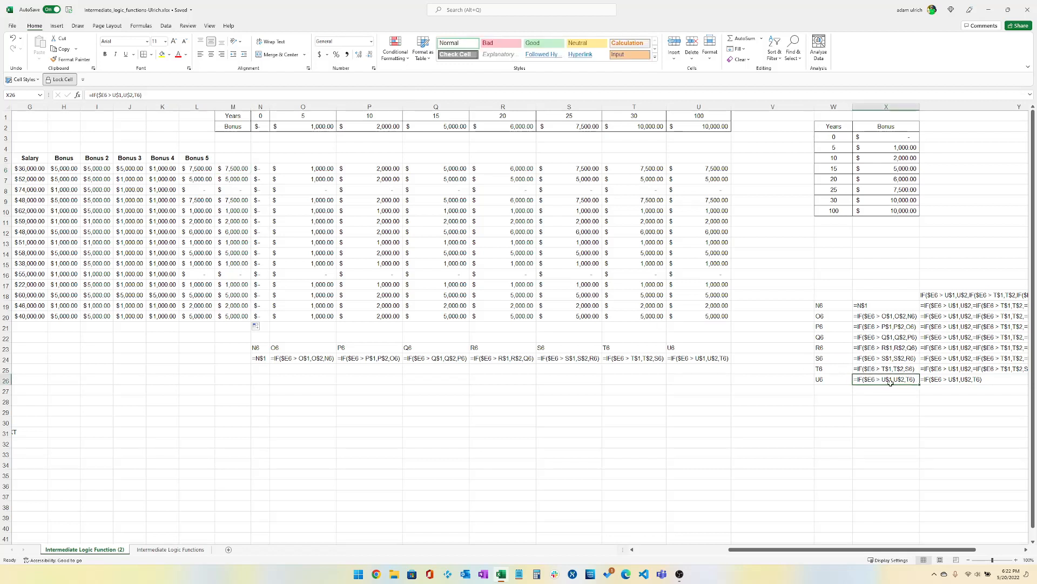